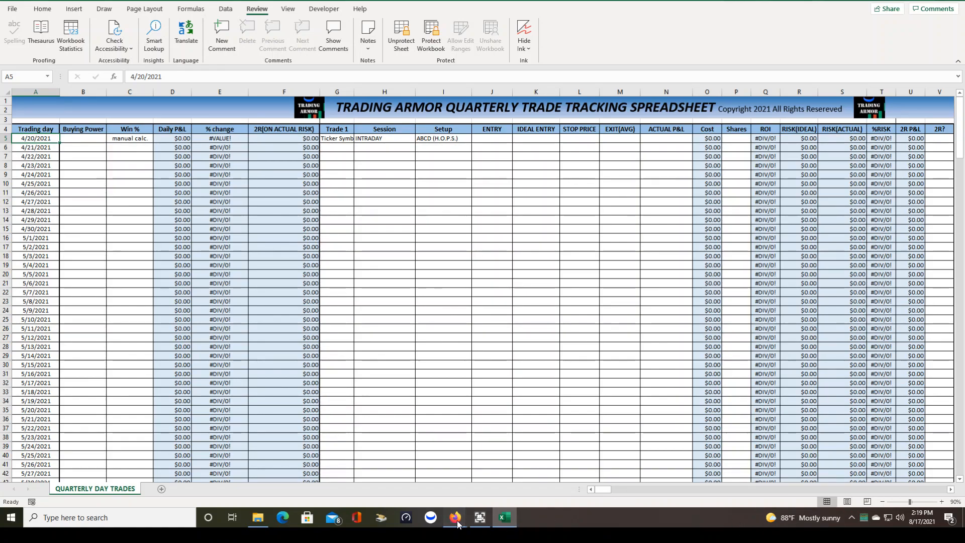
# - View the Trading Armor membership levels on Patreon in Firefox and return to the Excel spreadsheet
pyautogui.moveTo(451, 523)
pyautogui.click(387, 441)
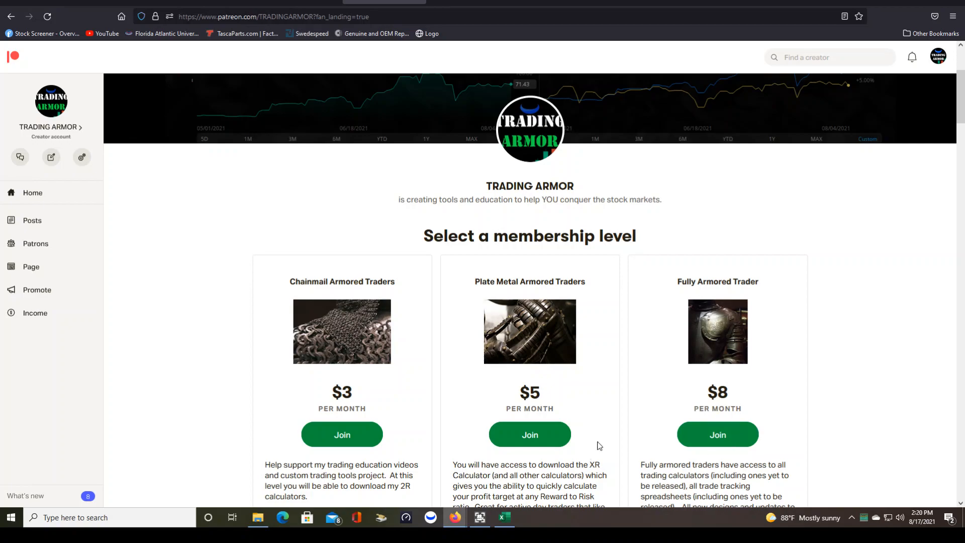
pyautogui.click(504, 517)
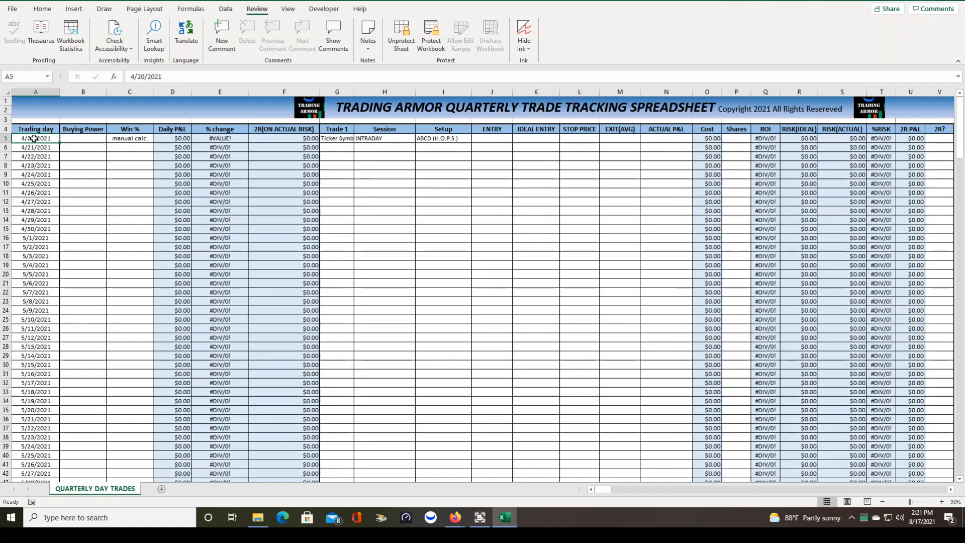
# - Set the first trading day in A5 to 8/16/2021 and fill consecutive dates down the Trading day column
pyautogui.write('8')
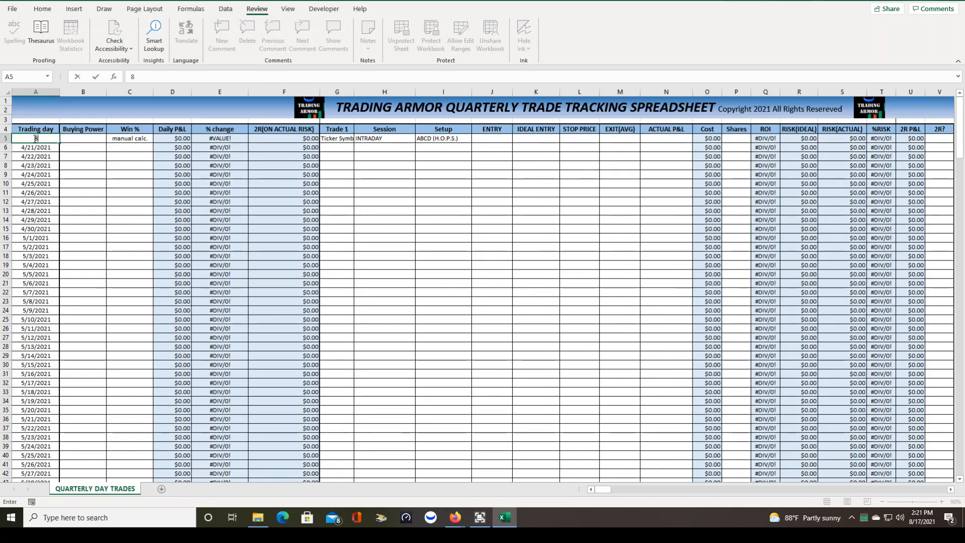
pyautogui.write('/16/2021')
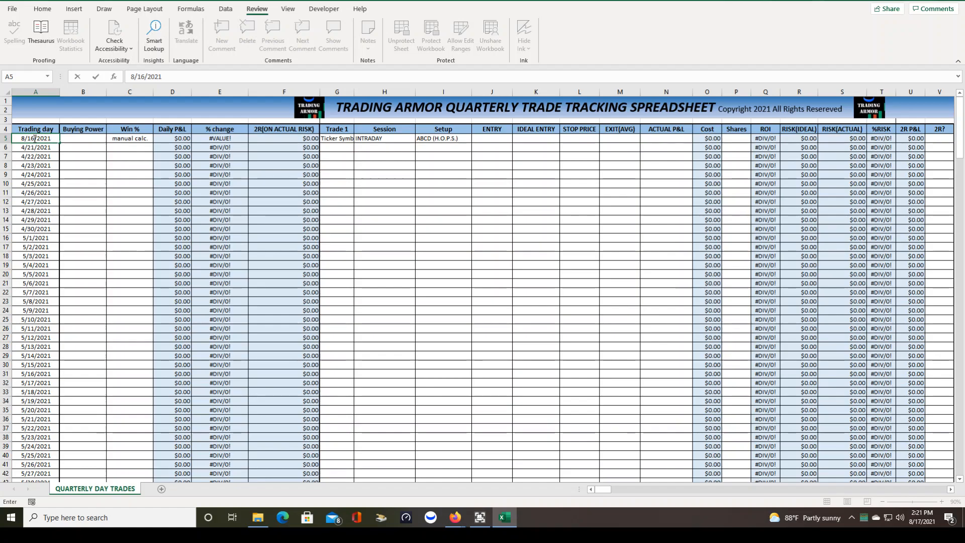
pyautogui.press('Return')
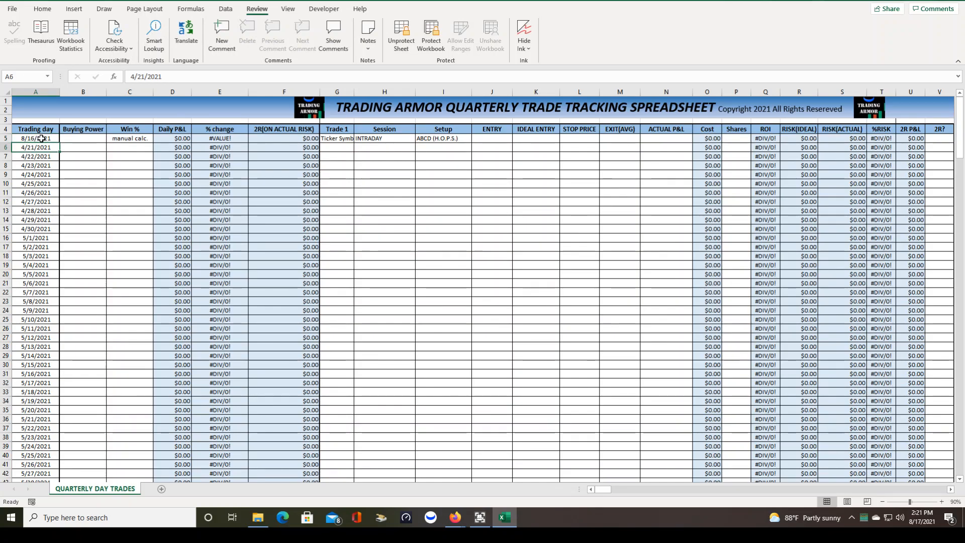
pyautogui.click(28, 139)
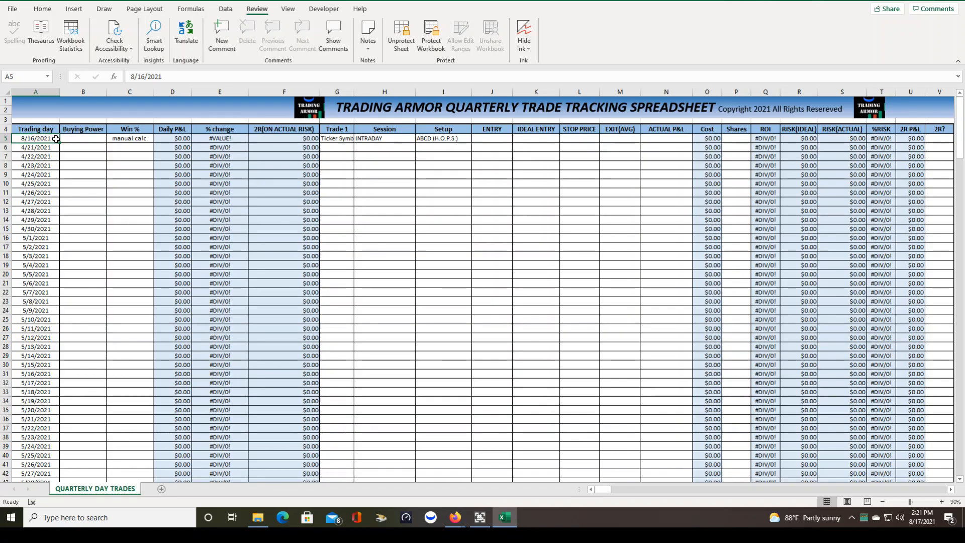
pyautogui.moveTo(59, 142); pyautogui.dragTo(49, 446)
pyautogui.scroll(20, 99, 271)
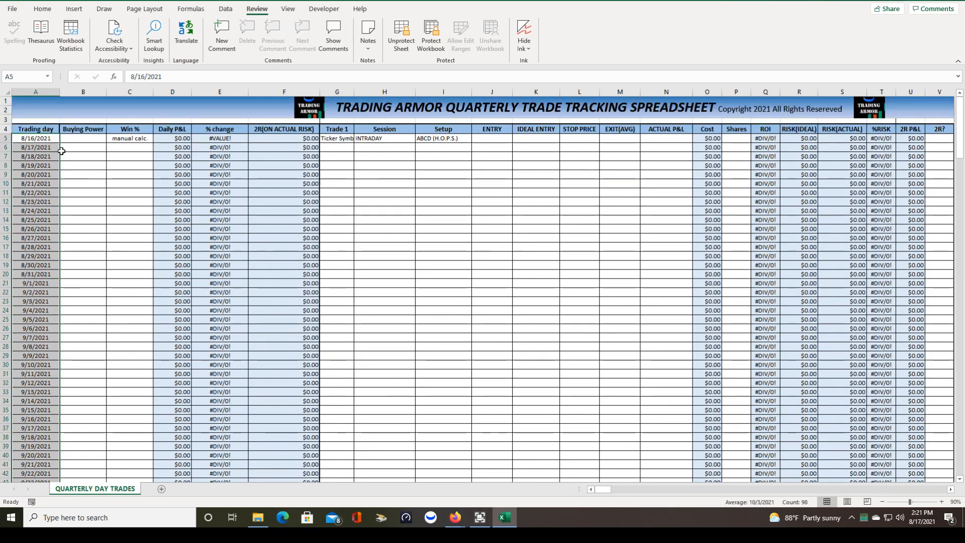
# - Enter a buying power of 1,000 for 8/16/2021 and a win percentage formula giving 50% for 8/17/2021
pyautogui.click(78, 138)
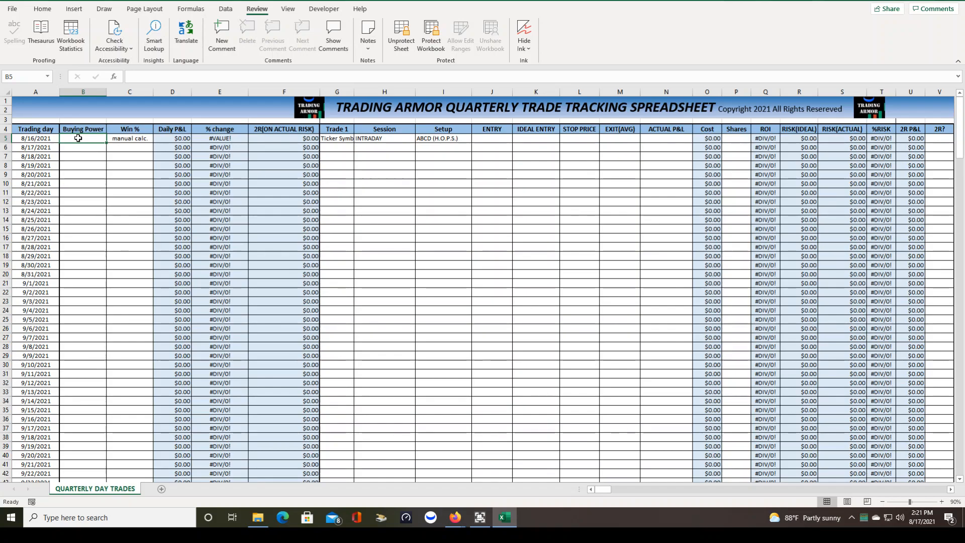
pyautogui.write('1,000')
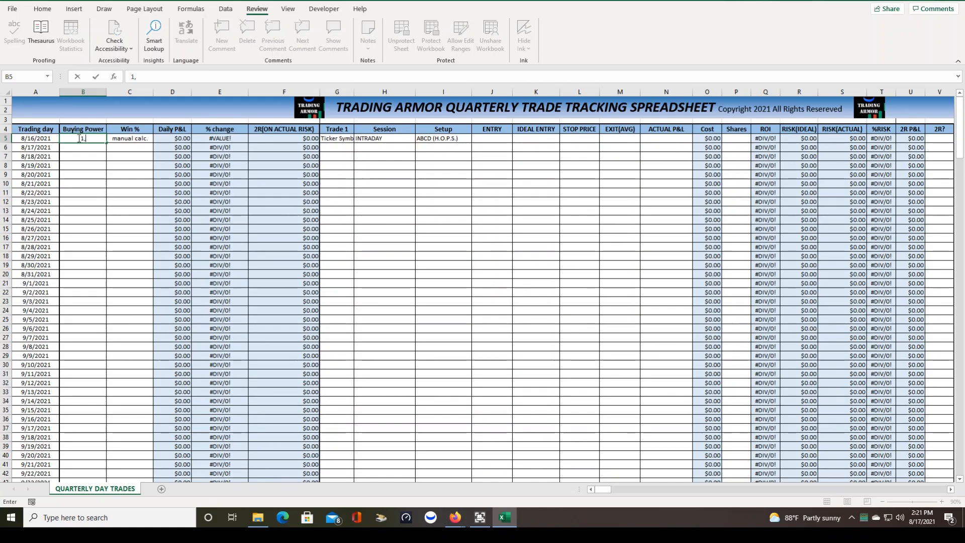
pyautogui.press('Return')
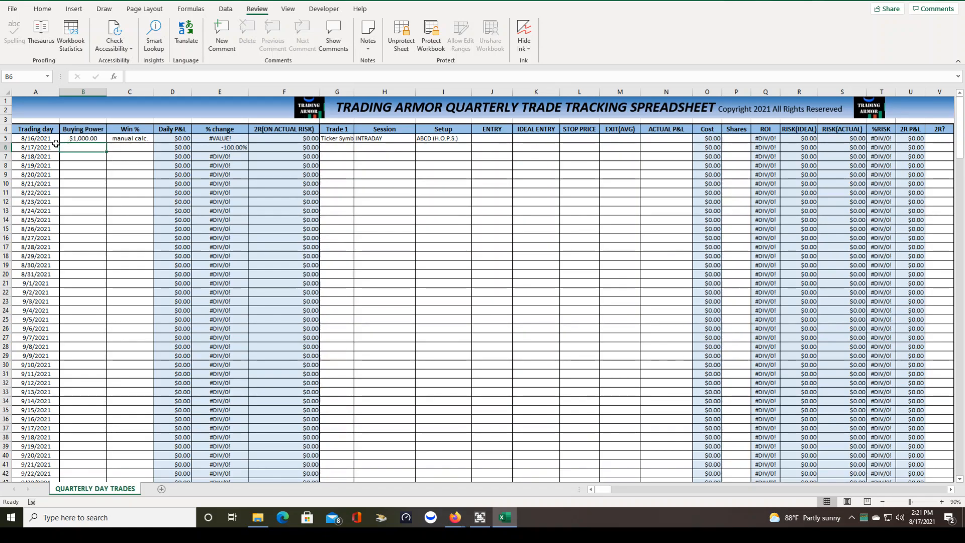
pyautogui.click(132, 147)
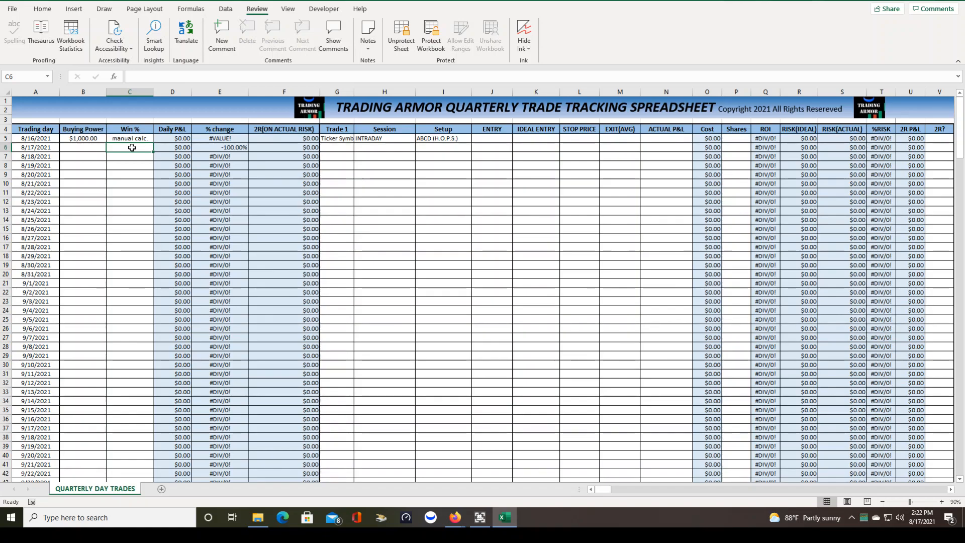
pyautogui.write('=1')
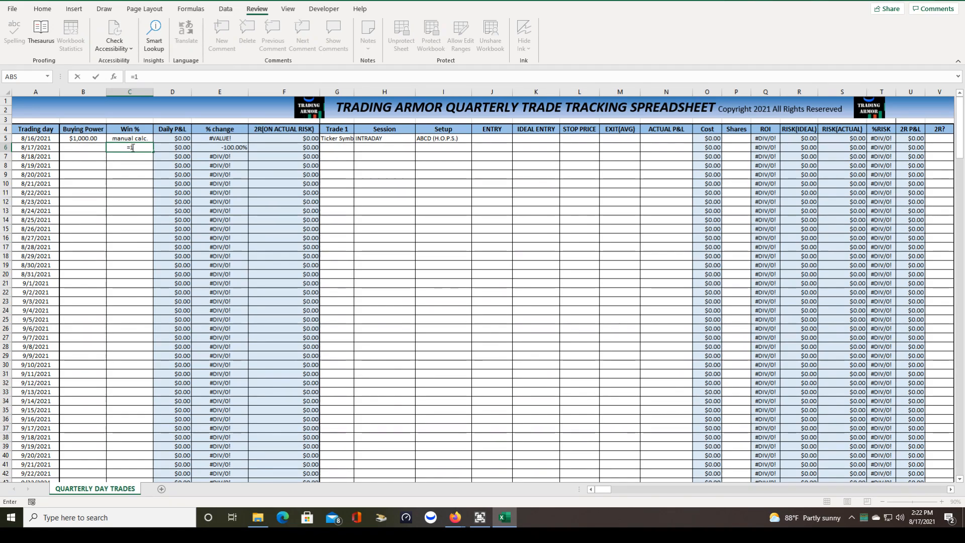
pyautogui.press('Return')
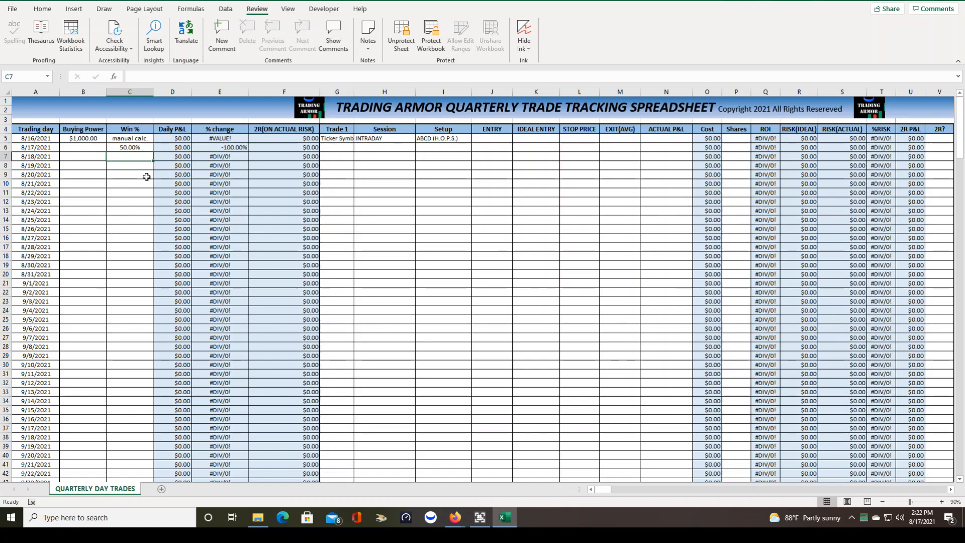
# - Record Trade 1 for 8/17/2021 with ticker AMC, session INTRADAY and setup ABCD (H.O.P.S.)
pyautogui.click(337, 146)
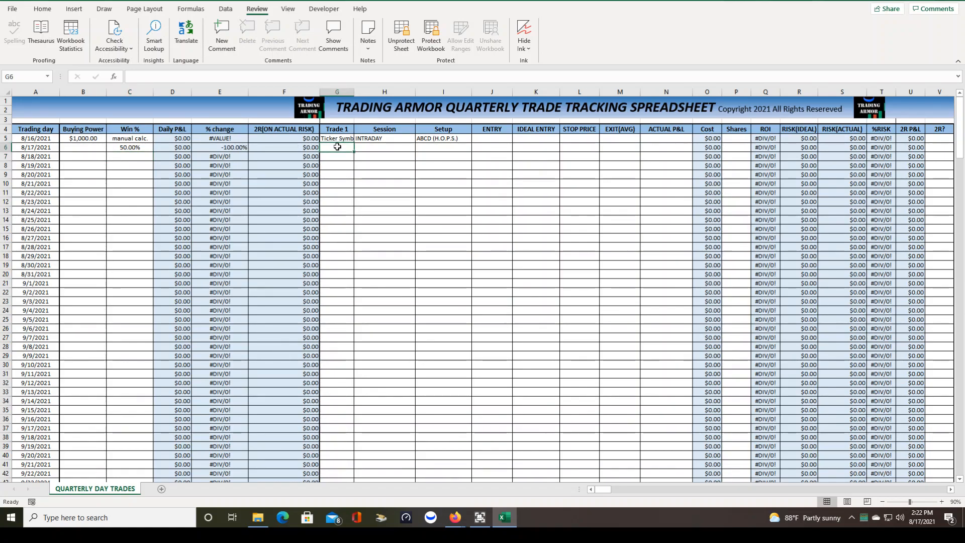
pyautogui.write('AMC')
pyautogui.press('Tab')
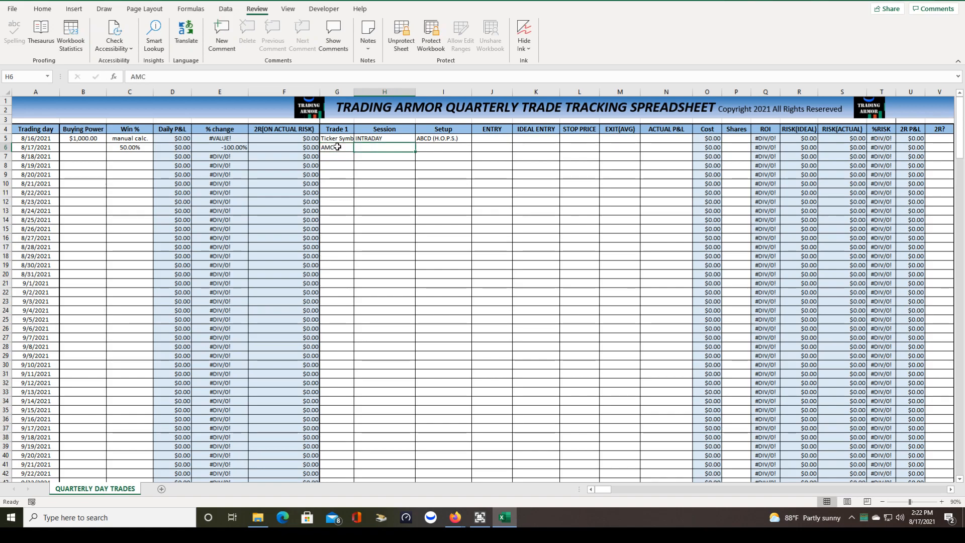
pyautogui.write('INTRADAY')
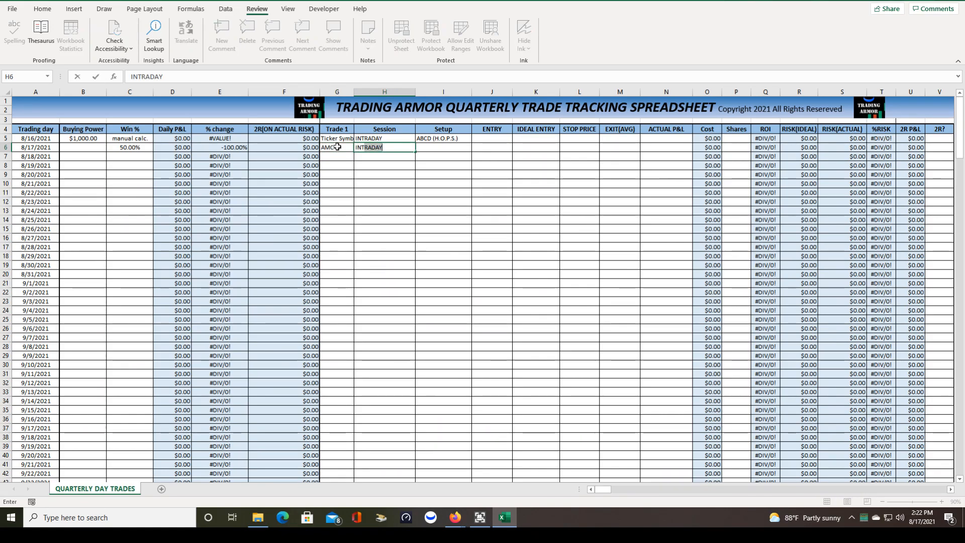
pyautogui.press('Tab')
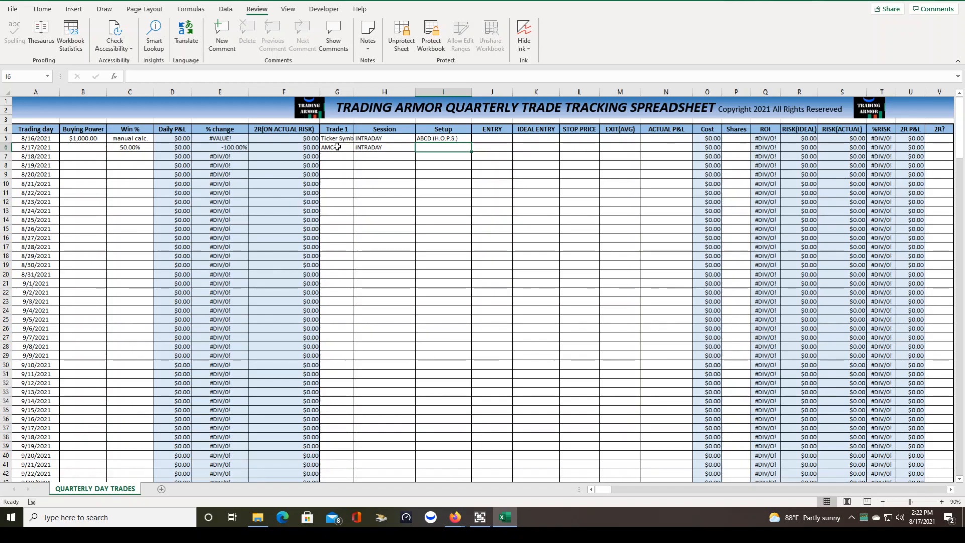
pyautogui.write('3BP')
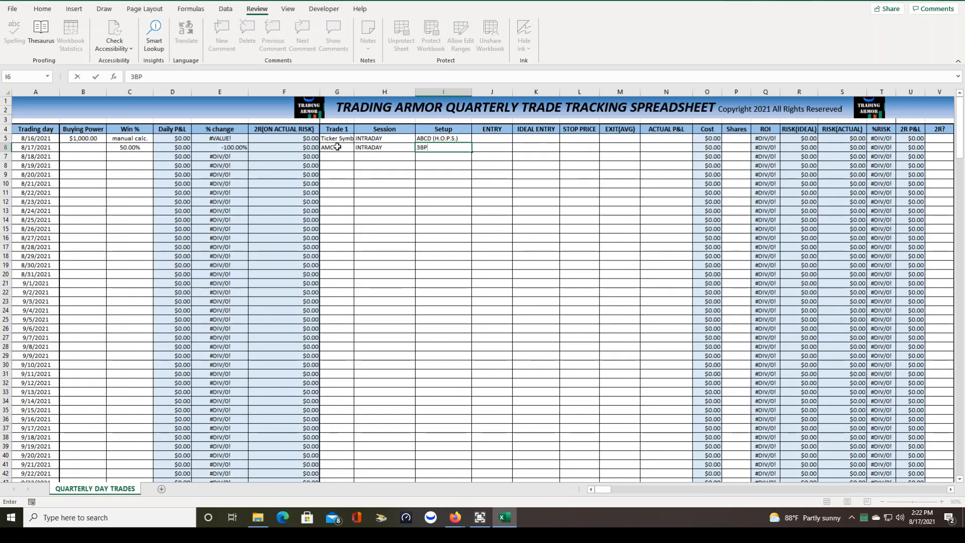
pyautogui.press('BackSpace')
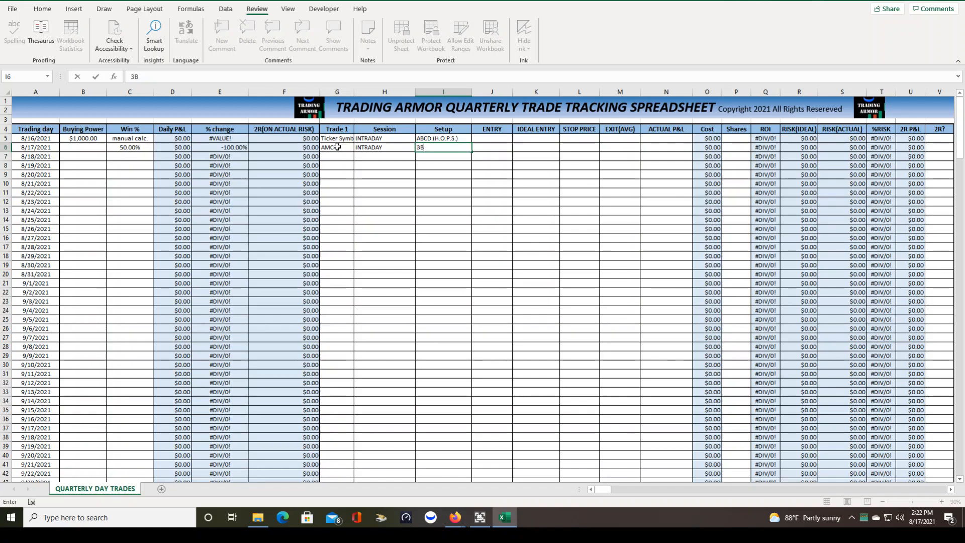
pyautogui.write('ABCD (H.O.P.S.')
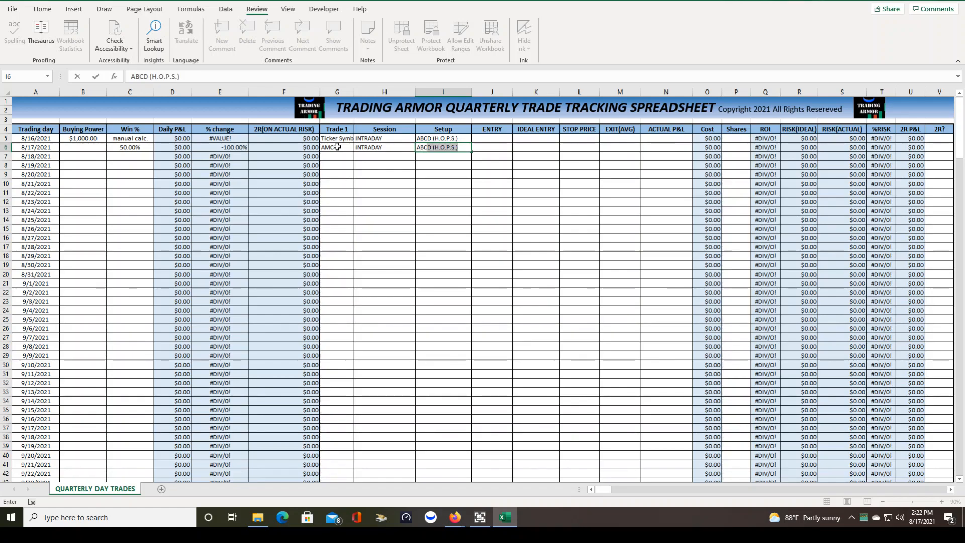
pyautogui.press('Tab')
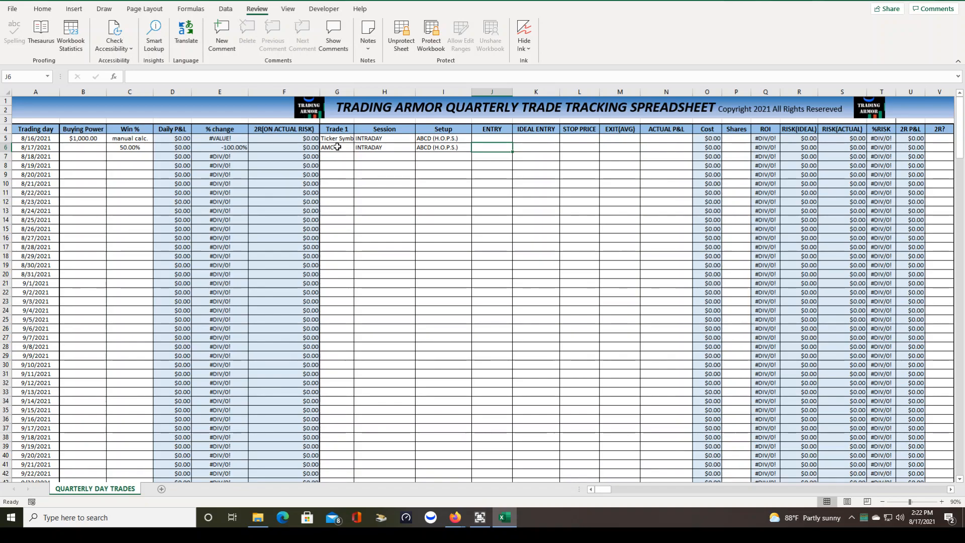
# - Enter the AMC trade's prices: entry 35.29, ideal entry 35.24, stop price 34.72 and average exit 34.71
pyautogui.write('35.29')
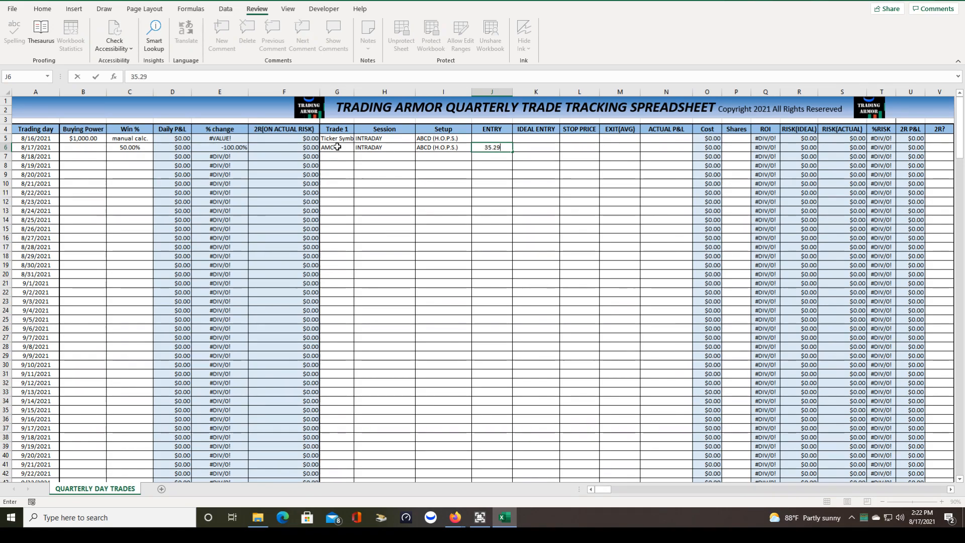
pyautogui.press('Tab')
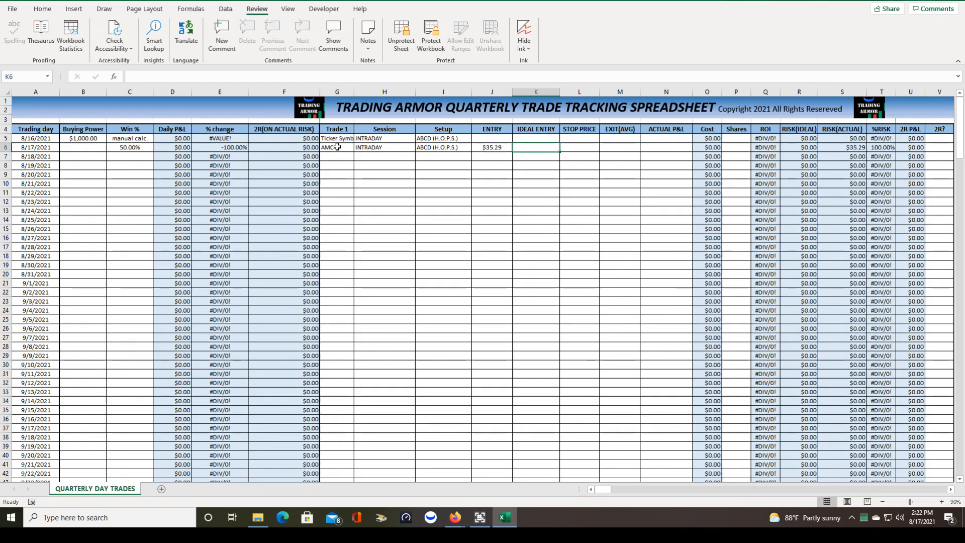
pyautogui.write('35.24')
pyautogui.press('Tab')
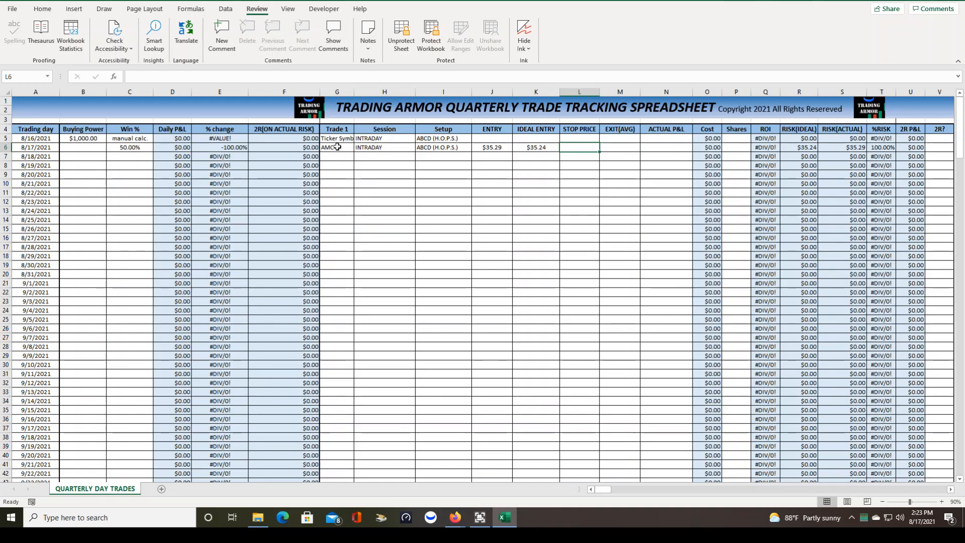
pyautogui.write('34.72')
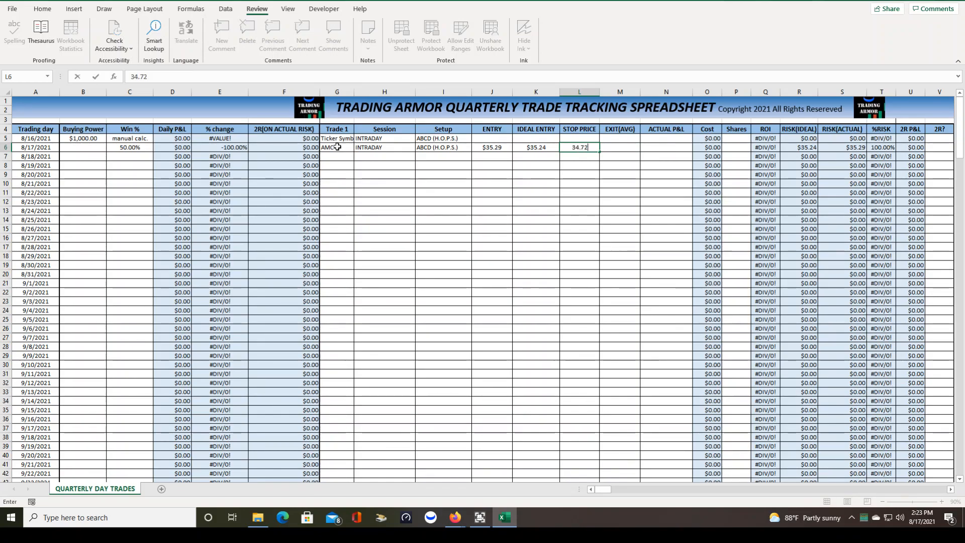
pyautogui.press('Tab')
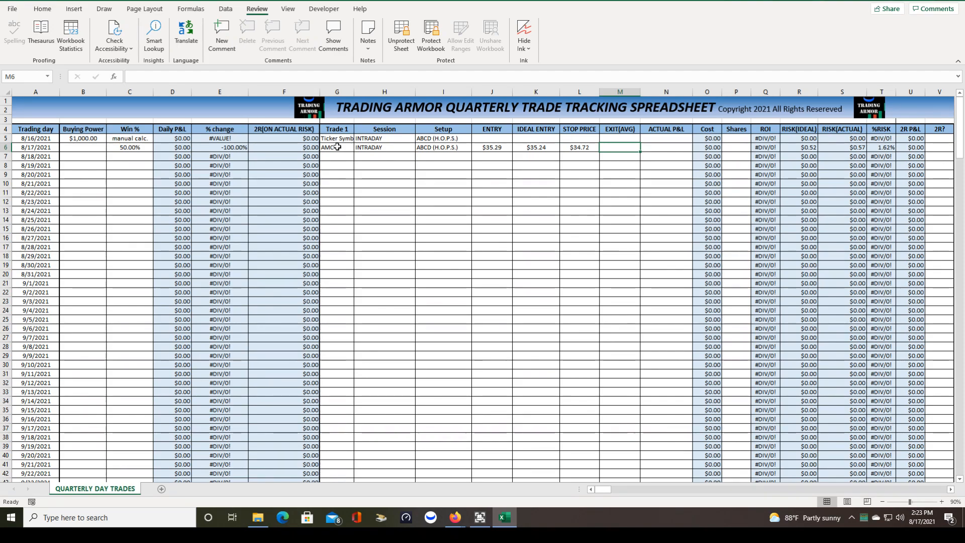
pyautogui.write('34.71')
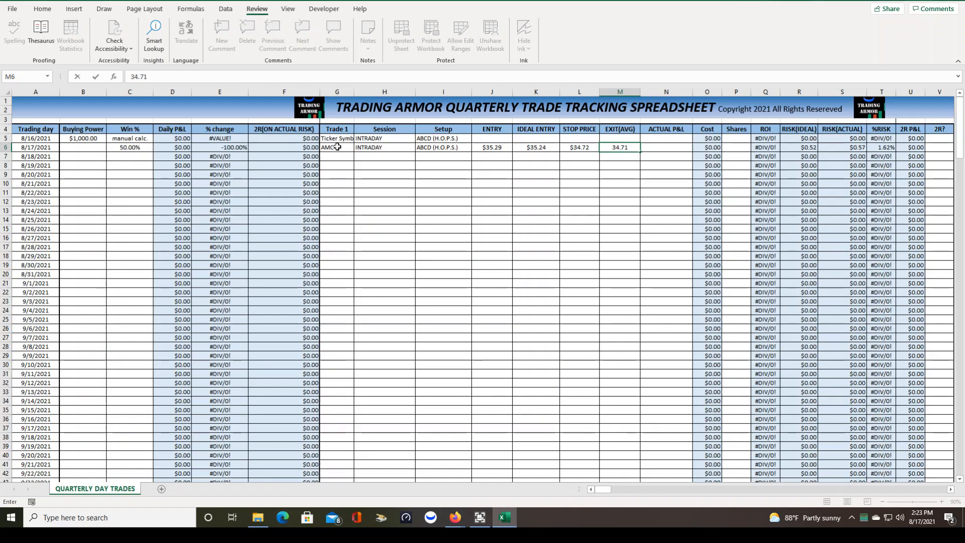
pyautogui.press('Tab')
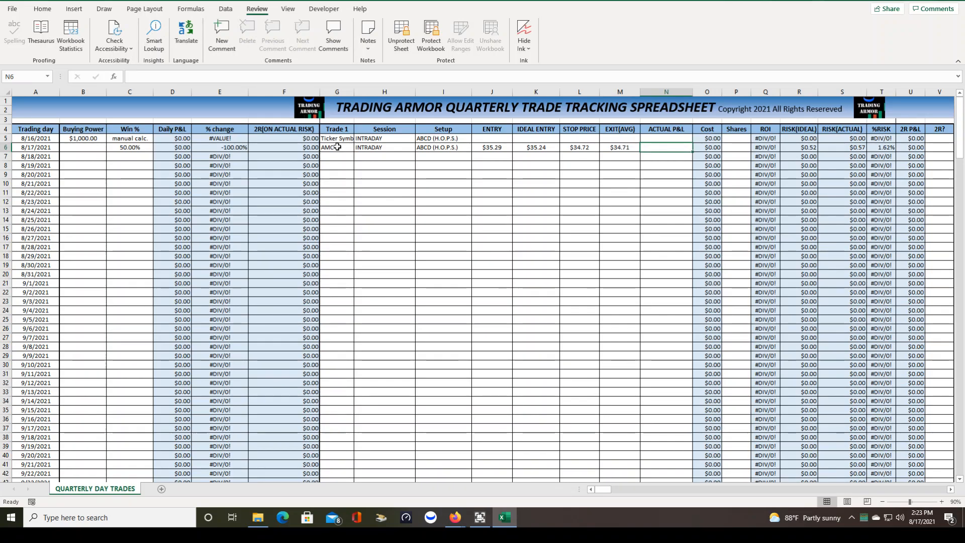
# - Enter 5 shares and an actual P&L of 2.87 for the AMC trade
pyautogui.press('Tab')
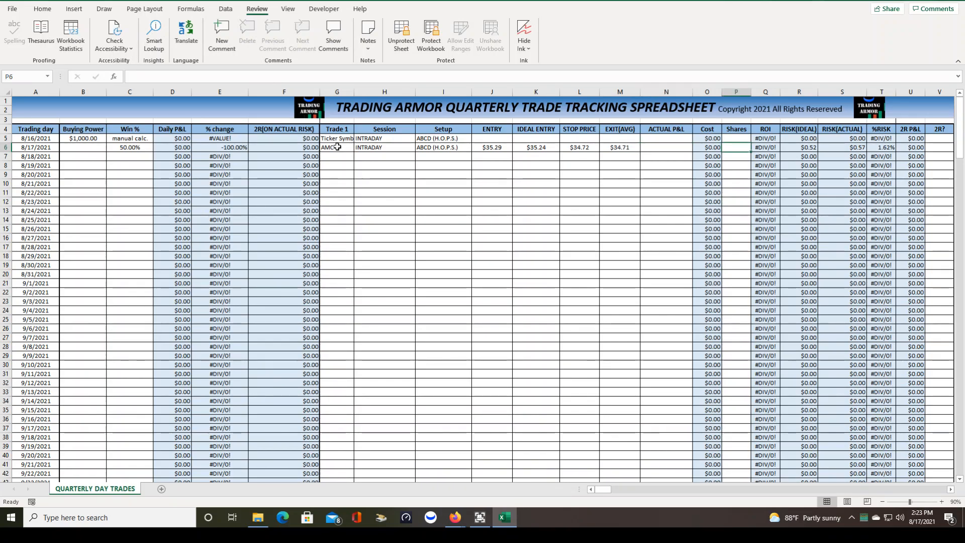
pyautogui.write('5')
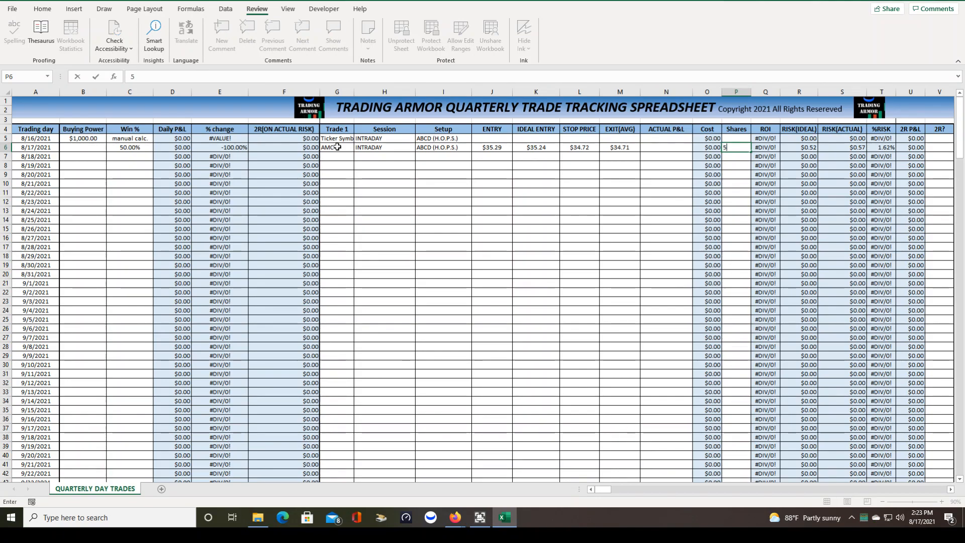
pyautogui.hotkey('shift', 'Tab')
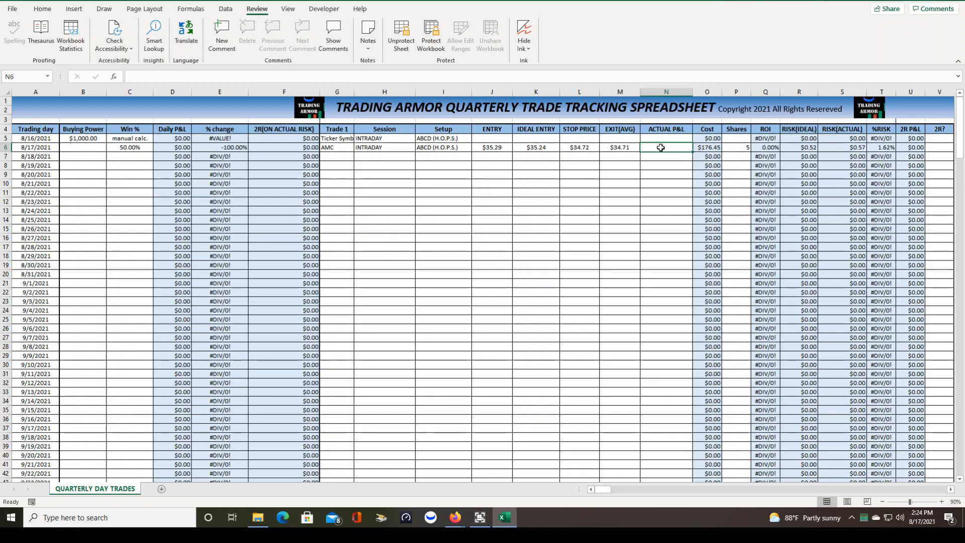
pyautogui.write('2.87')
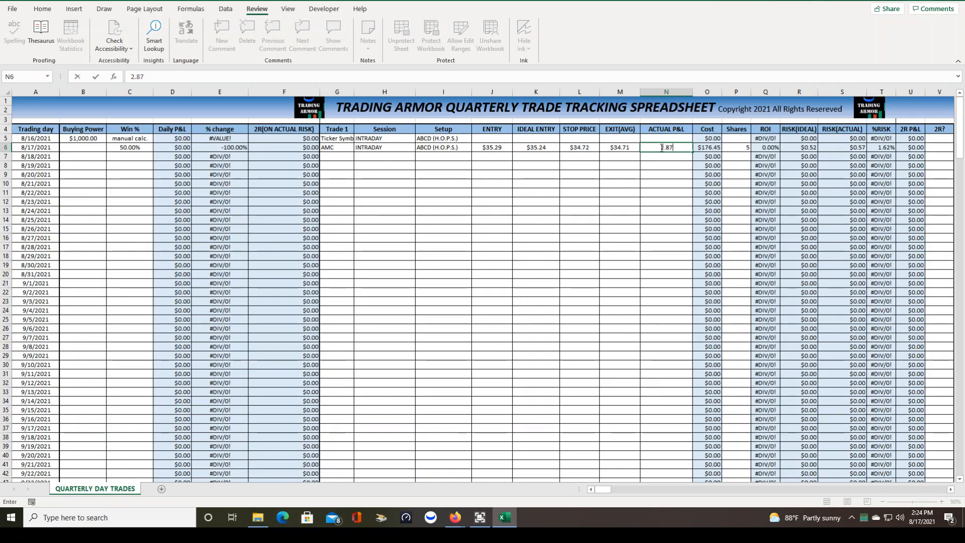
pyautogui.click(673, 174)
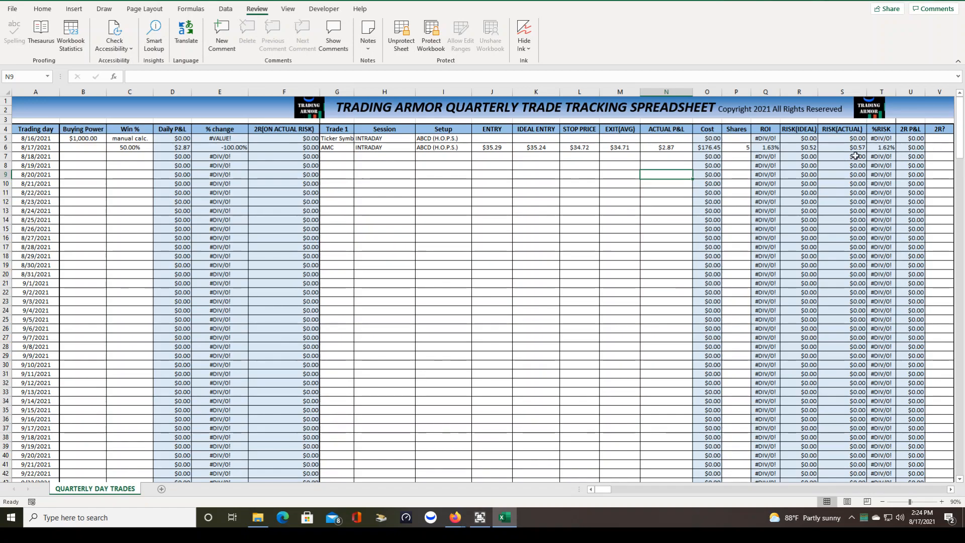
# - Enter -1 as the 2R? value of Trade 1 for 8/17/2021
pyautogui.click(936, 147)
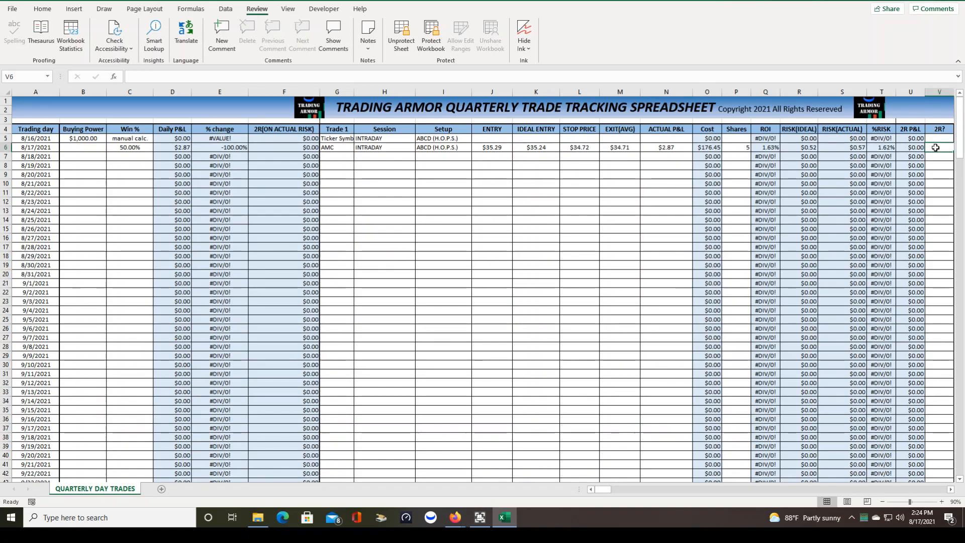
pyautogui.write('-')
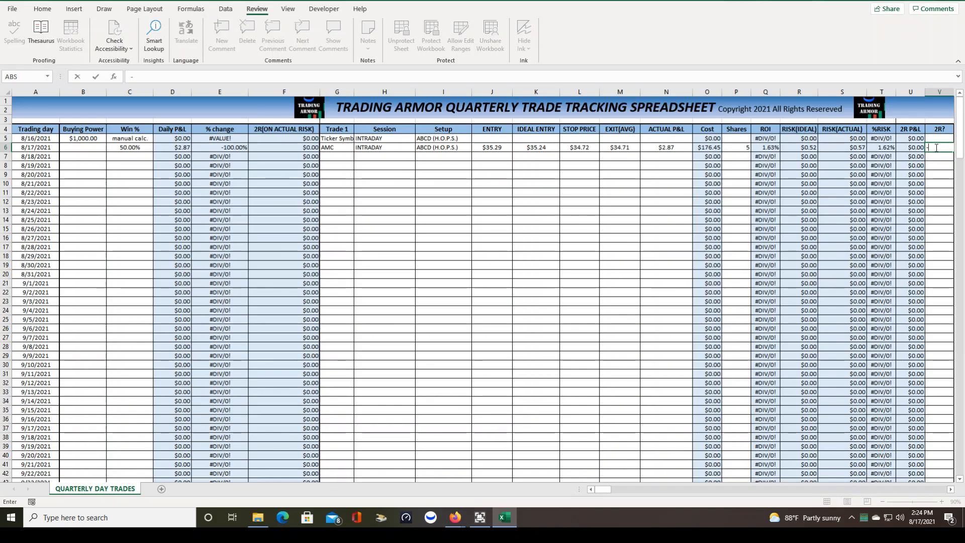
pyautogui.write('1')
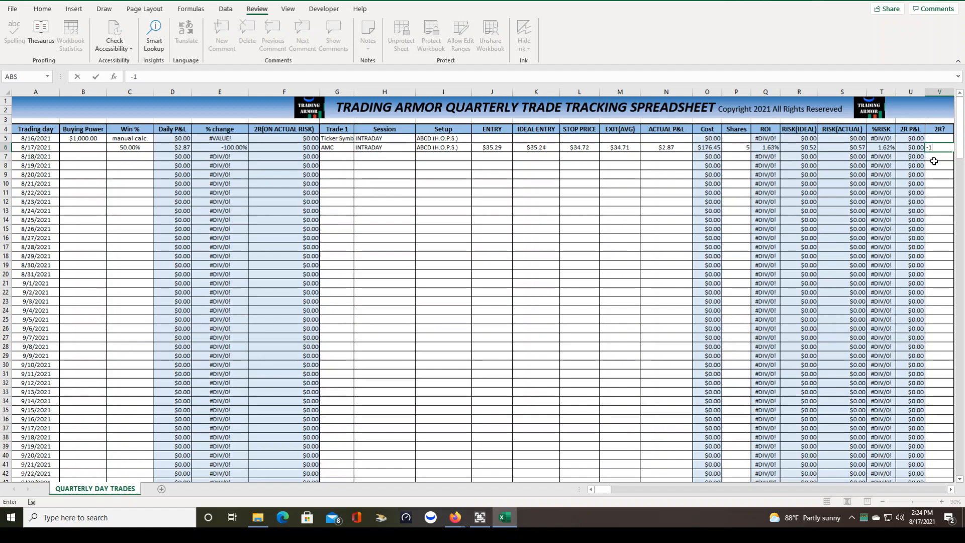
pyautogui.hotkey('ctrl', 'Return')
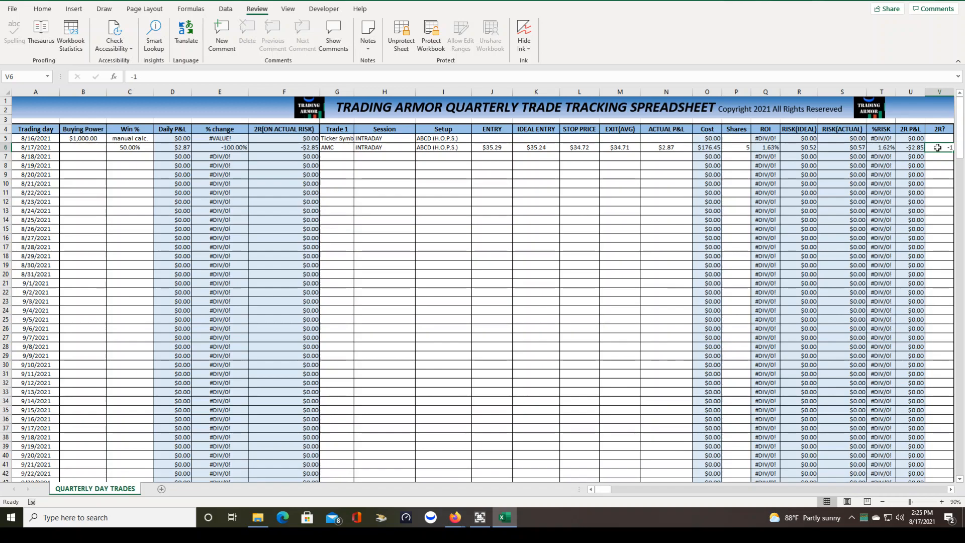
# - Record Trade 2 for 8/17/2021 with ticker AMC, session INTRADAY and setup ABCD (H.O.P.S.)
pyautogui.press('Tab')
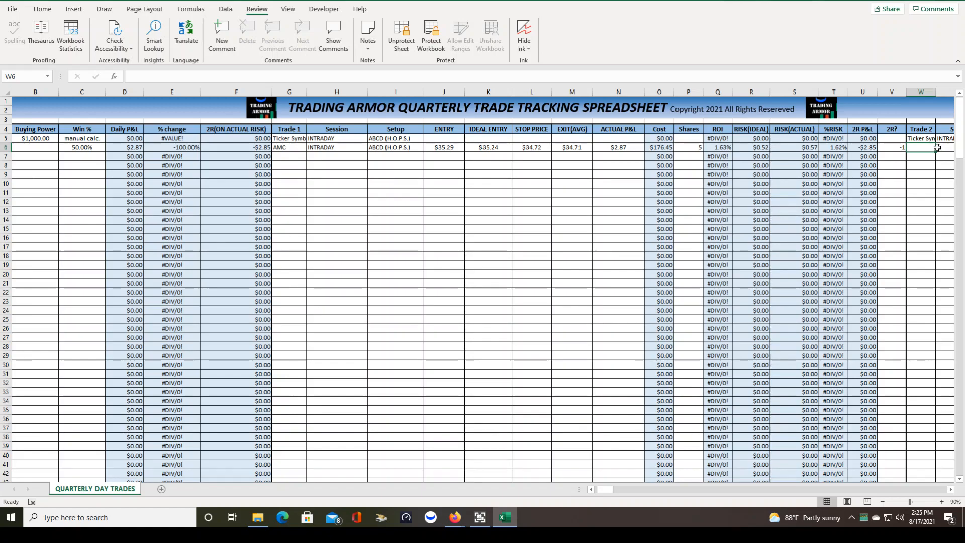
pyautogui.write('AMC')
pyautogui.press('Tab')
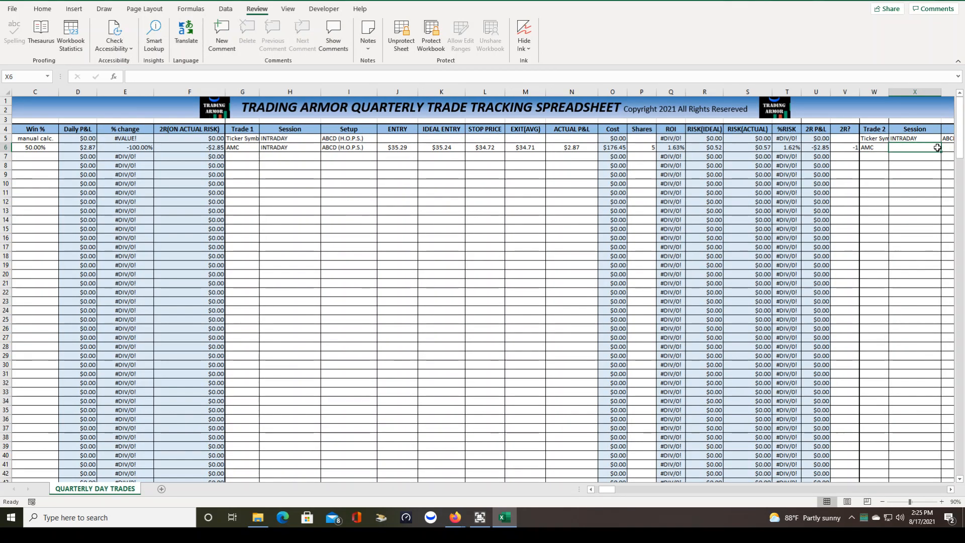
pyautogui.write('INTRADAY')
pyautogui.press('Tab')
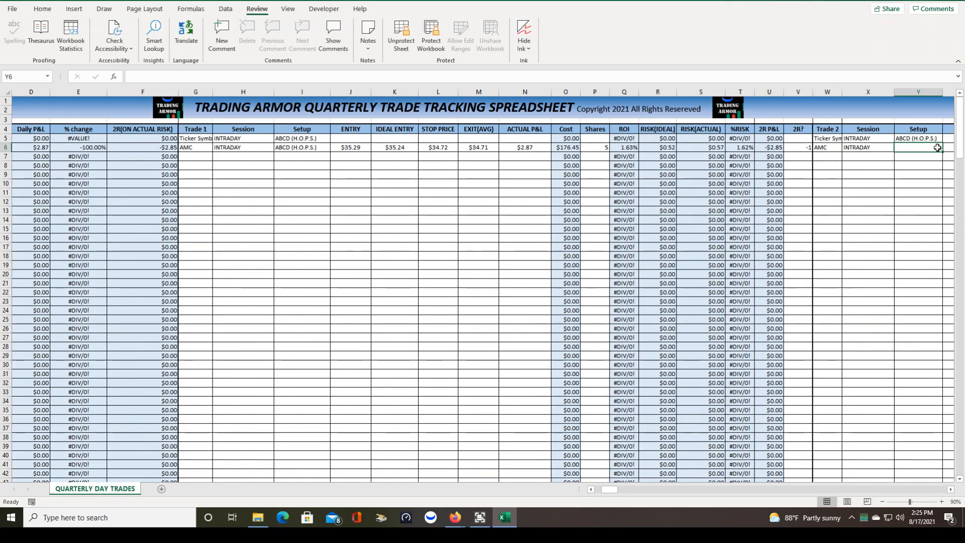
pyautogui.write('ABCD (H.O.P.S.')
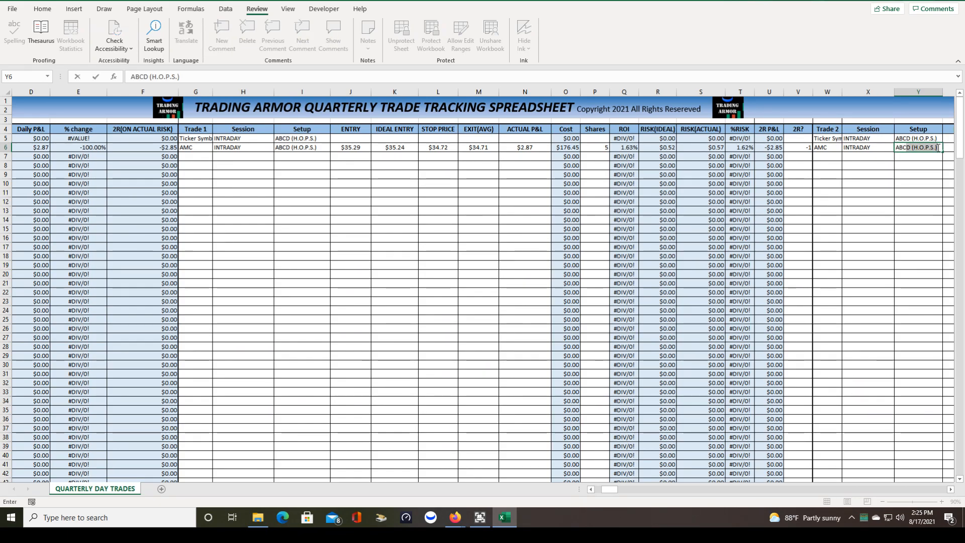
pyautogui.press('Tab')
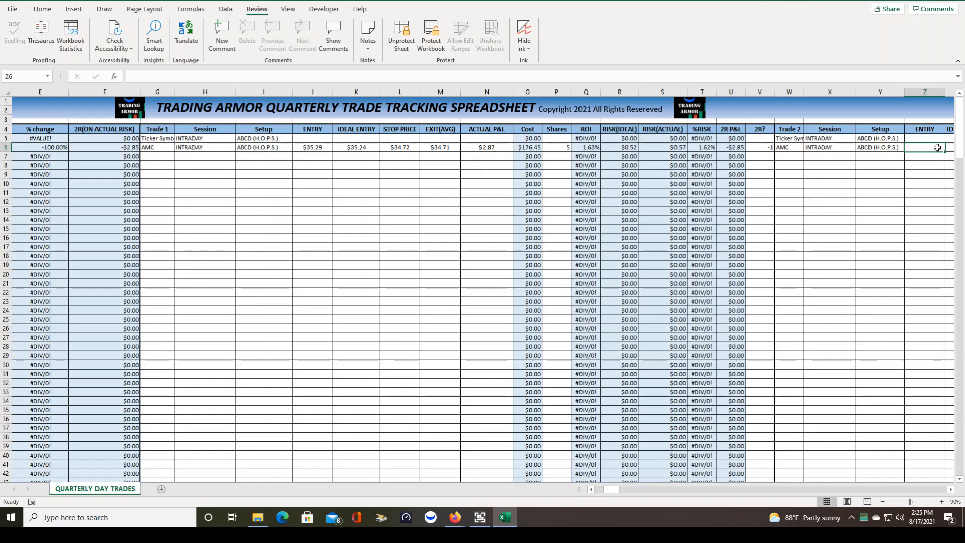
# - Enter the second AMC trade's prices: entry 35.10, ideal entry 35.08, stop price 34.50 and average exit 36.30
pyautogui.write('35.')
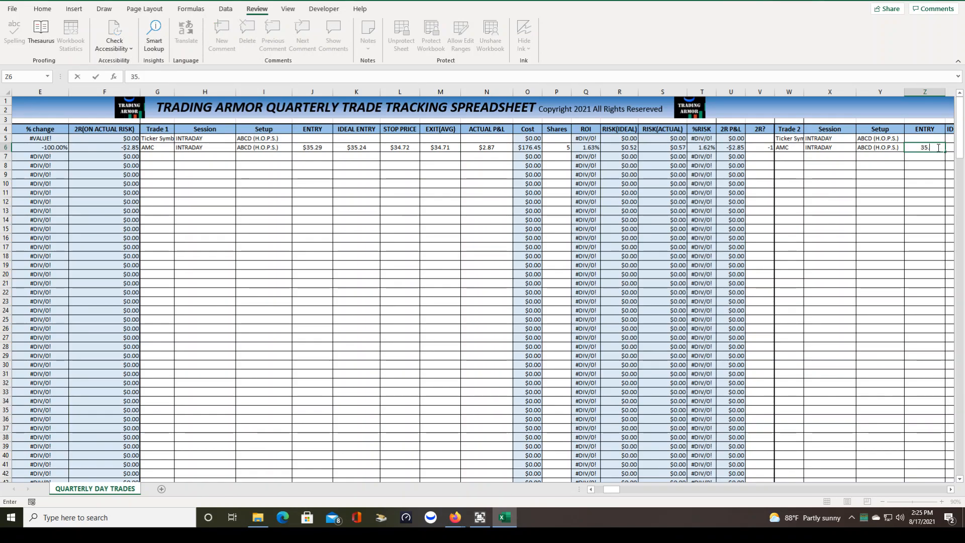
pyautogui.write('10')
pyautogui.press('Tab')
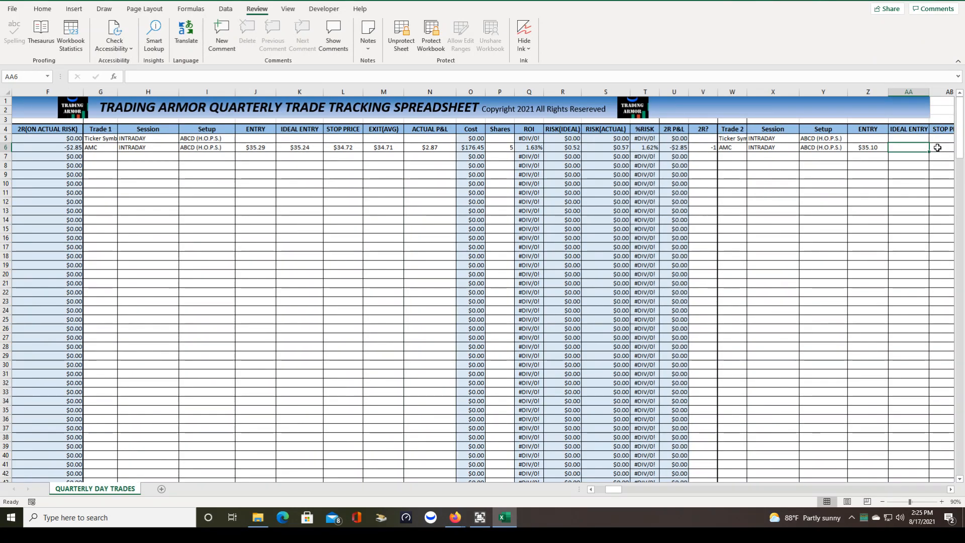
pyautogui.write('35.08')
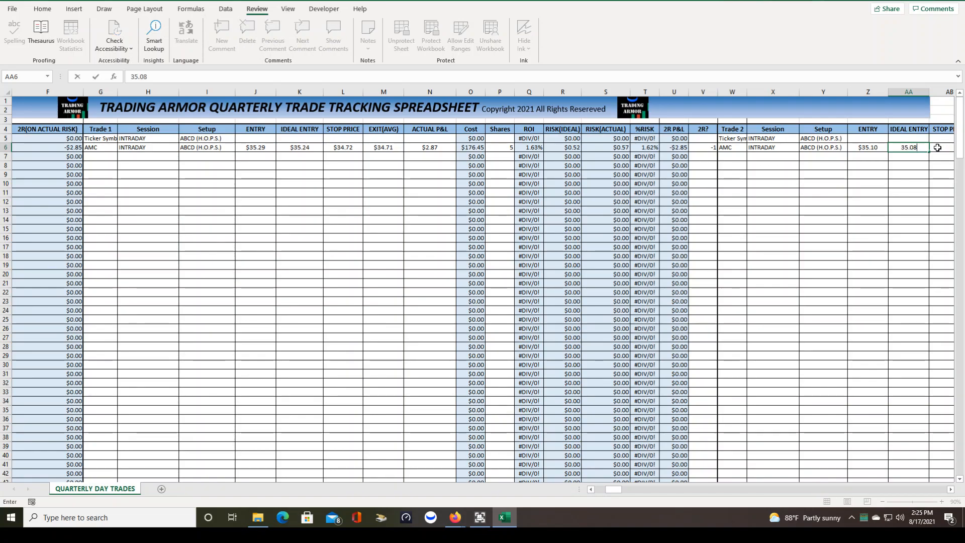
pyautogui.press('Tab')
pyautogui.write('34')
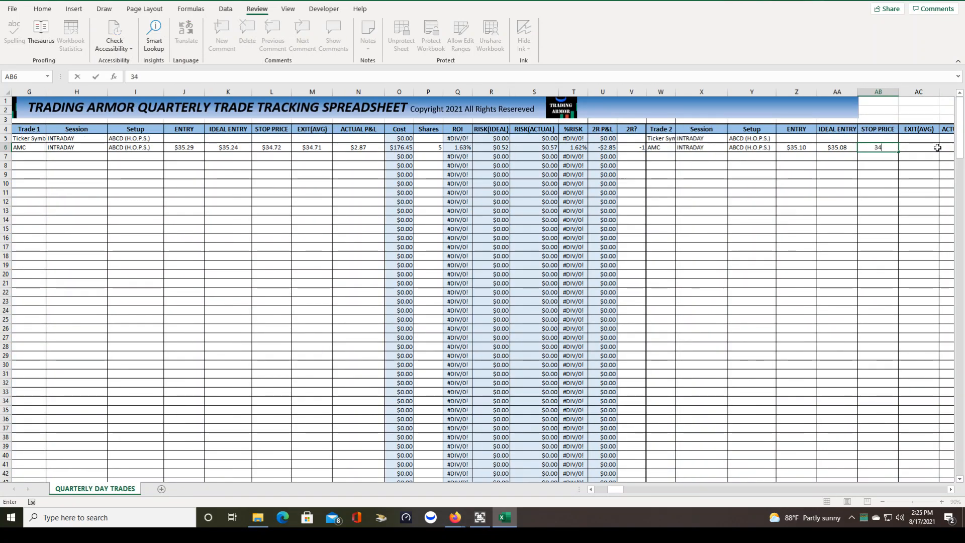
pyautogui.write('.5')
pyautogui.press('Tab')
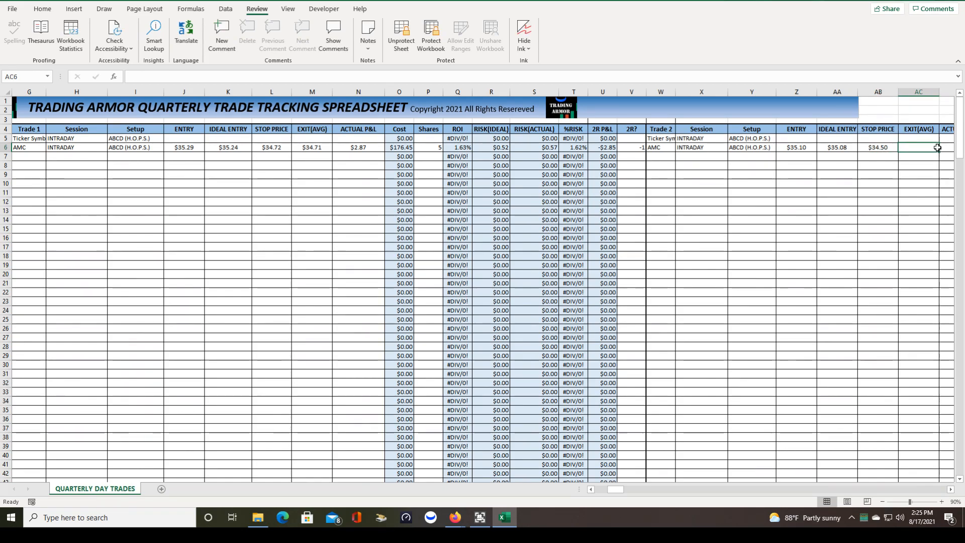
pyautogui.write('36')
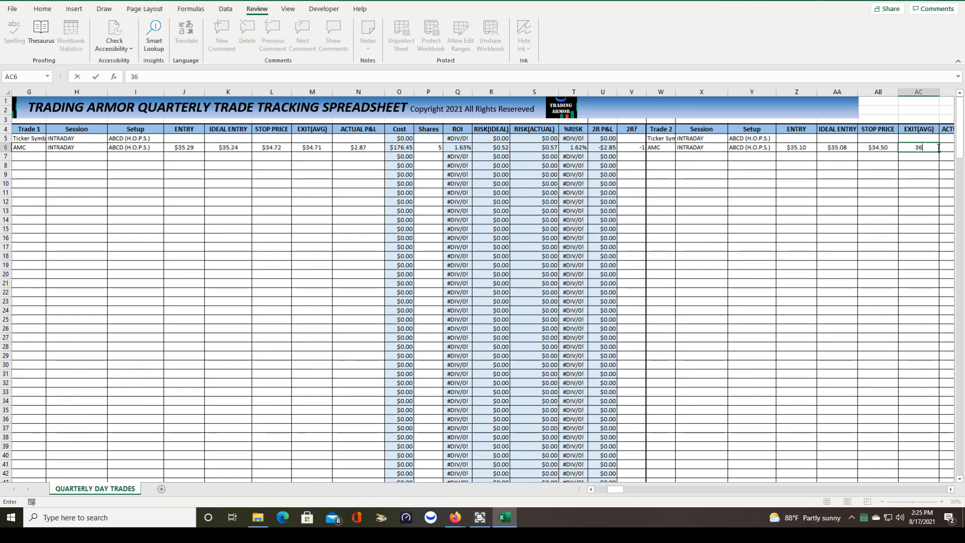
pyautogui.write('.30')
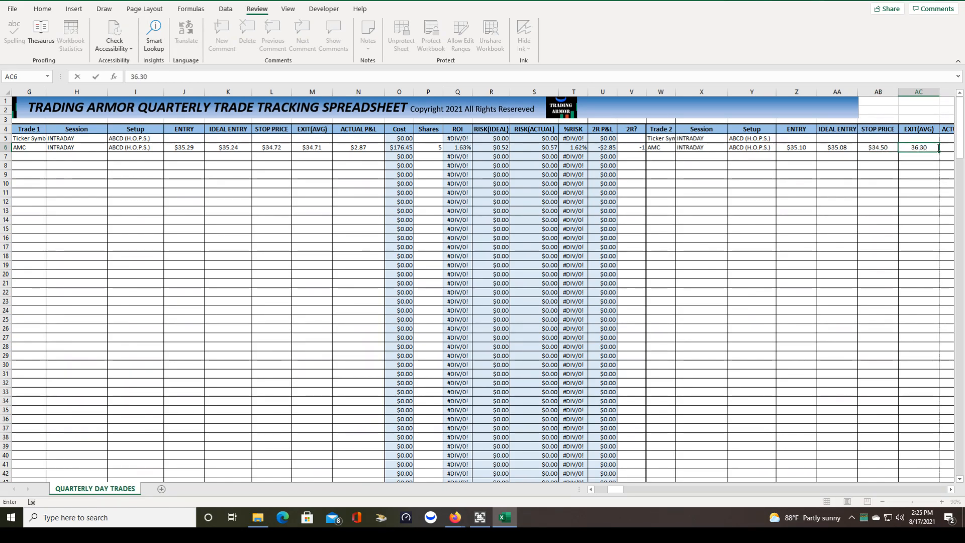
pyautogui.press('Tab')
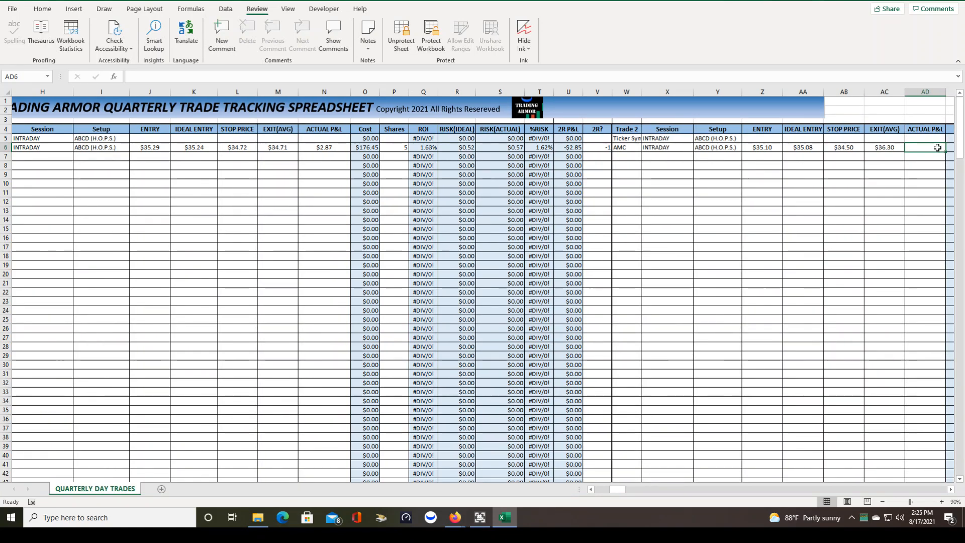
# - Enter 5 shares and an actual P&L of 5.98 for Trade 2 on 8/17/2021
pyautogui.press('Tab')
pyautogui.write('5')
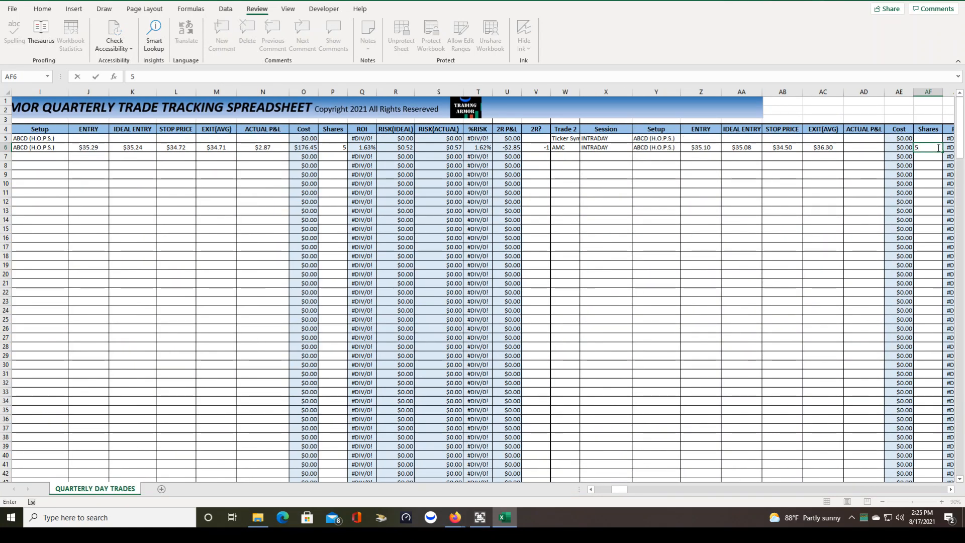
pyautogui.hotkey('shift', 'Tab')
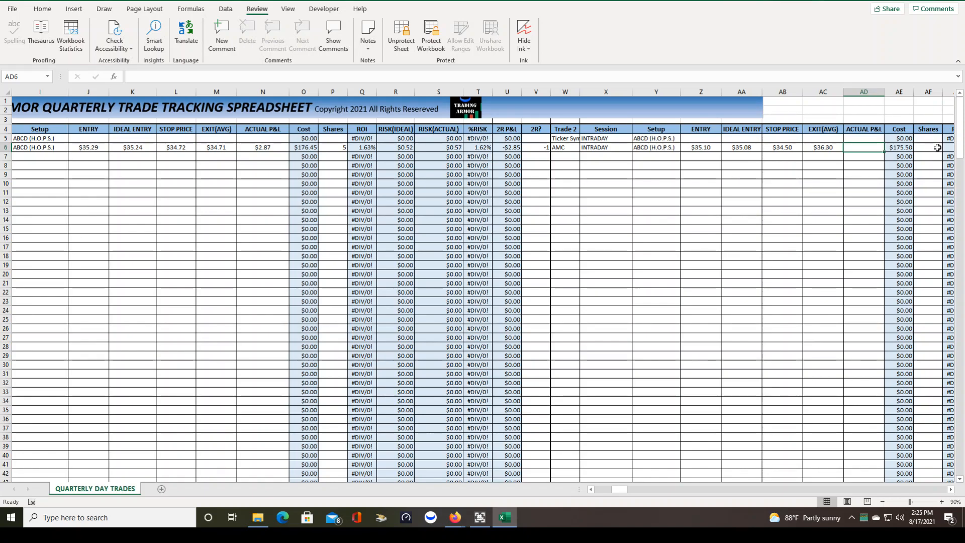
pyautogui.write('5.98')
pyautogui.press('Tab')
# - Enter 2 as the 2R? value of Trade 2 for 8/17/2021
pyautogui.press('Tab')
pyautogui.press('Tab')
pyautogui.press('Tab')
pyautogui.press('Tab')
pyautogui.press('Tab')
pyautogui.press('Tab')
pyautogui.press('Tab')
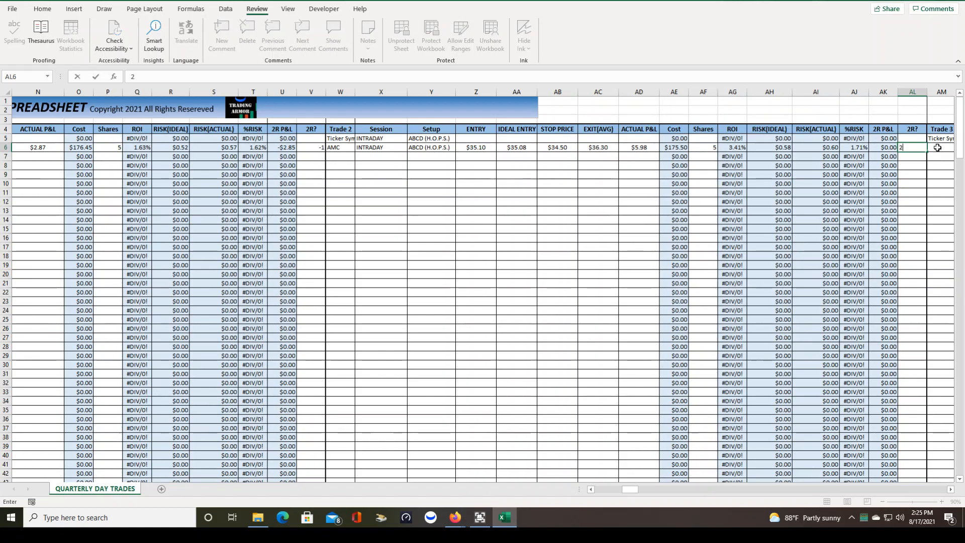
pyautogui.write('2')
pyautogui.press('Return')
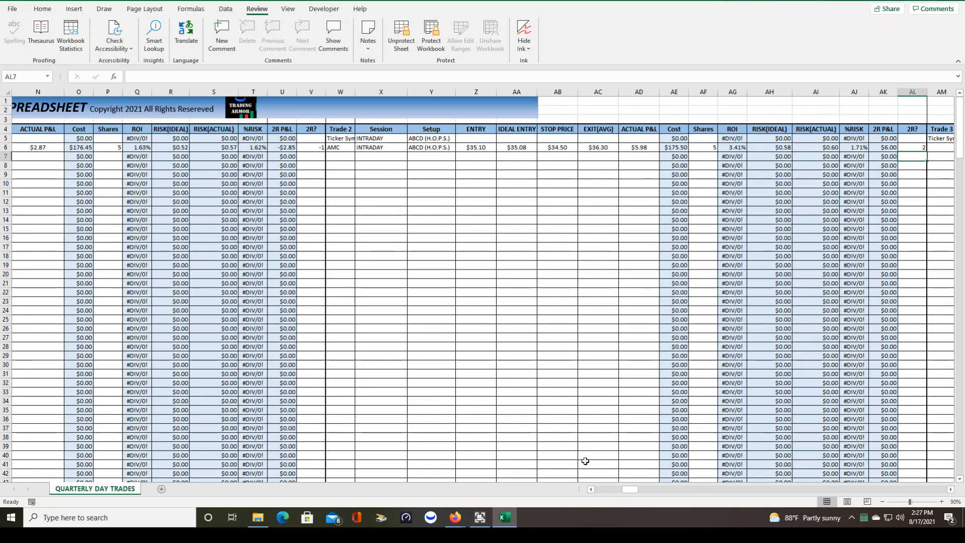
# - Change the actual P&L of Trade 1 for 8/17/2021 to a loss of -2.87
pyautogui.moveTo(636, 496); pyautogui.dragTo(615, 495)
pyautogui.click(432, 148)
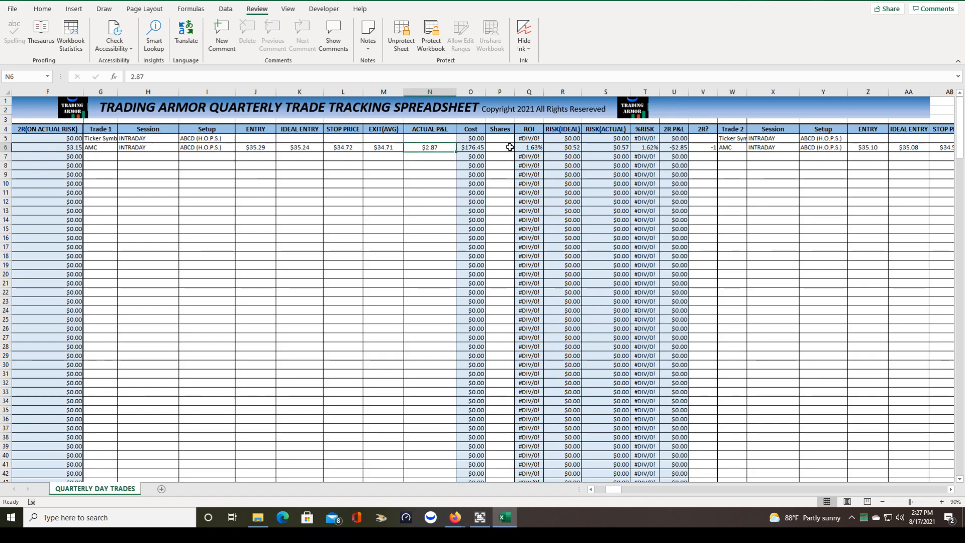
pyautogui.write('-')
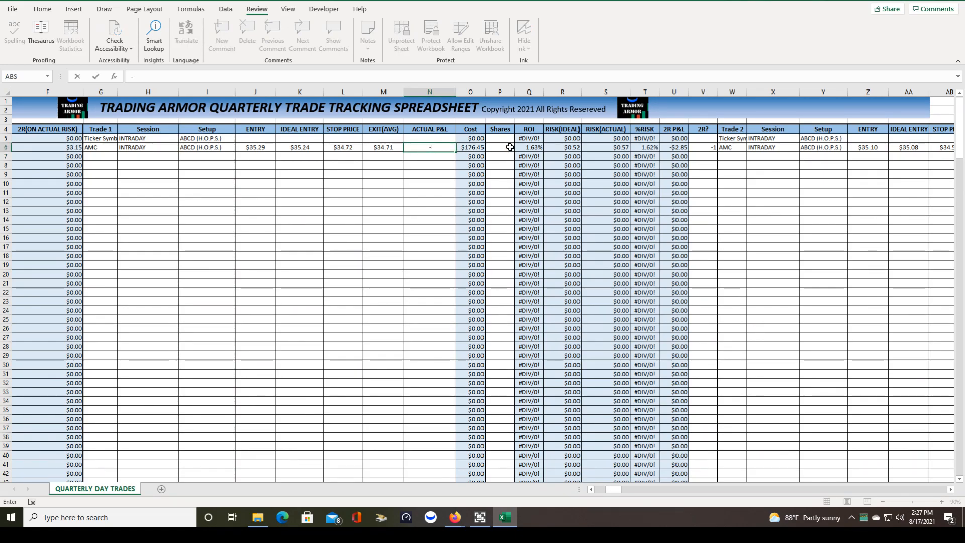
pyautogui.press('Return')
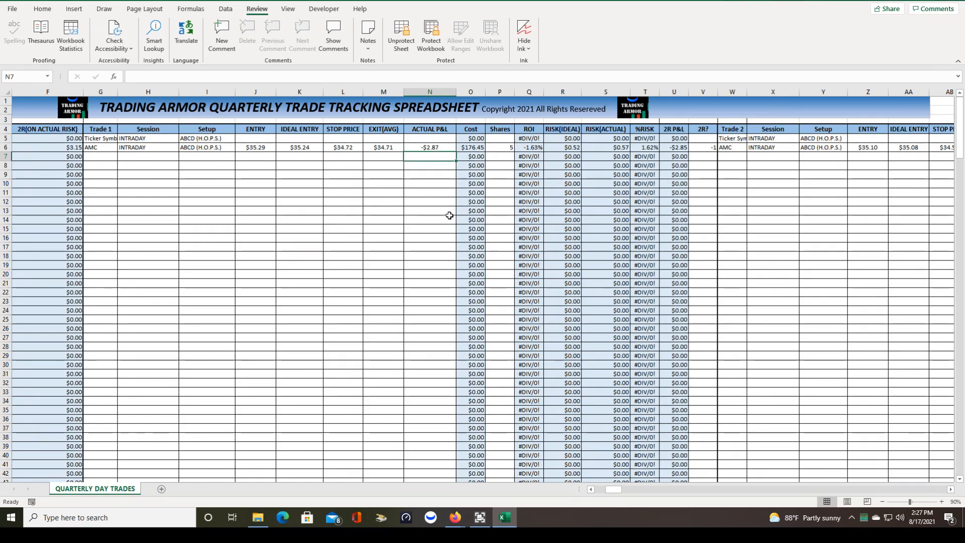
# - Calculate the 8/17/2021 buying power in cell B6 with the formula =SUM(B5,D6)
pyautogui.moveTo(614, 489); pyautogui.dragTo(600, 489)
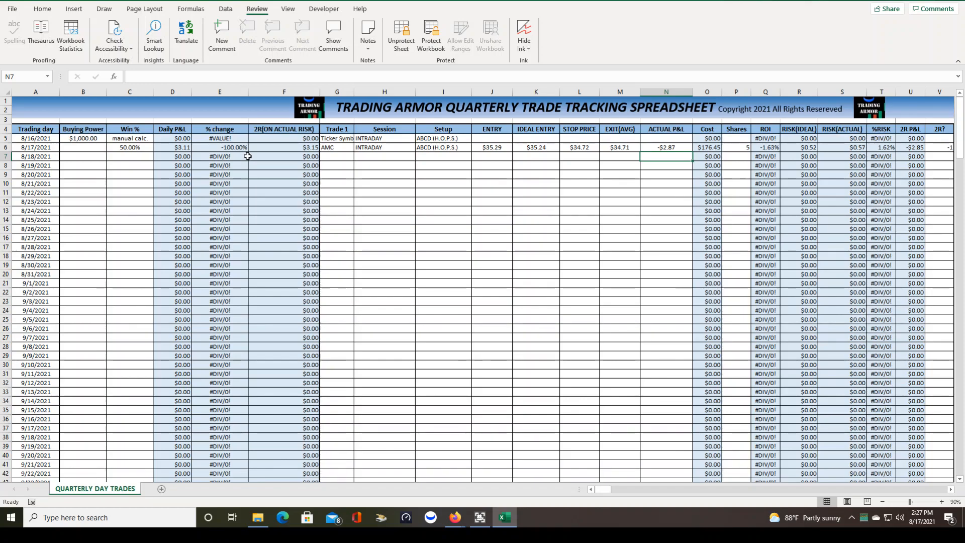
pyautogui.click(87, 148)
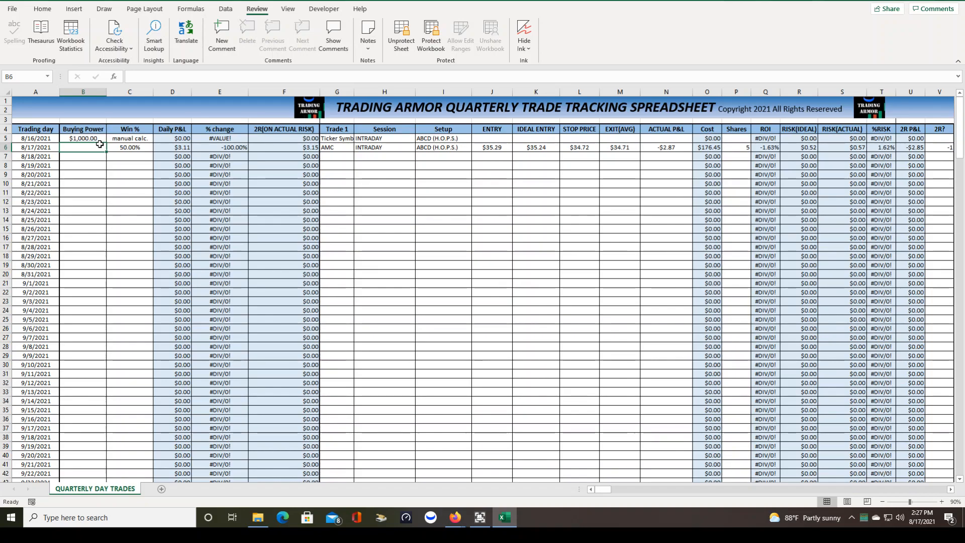
pyautogui.write('=')
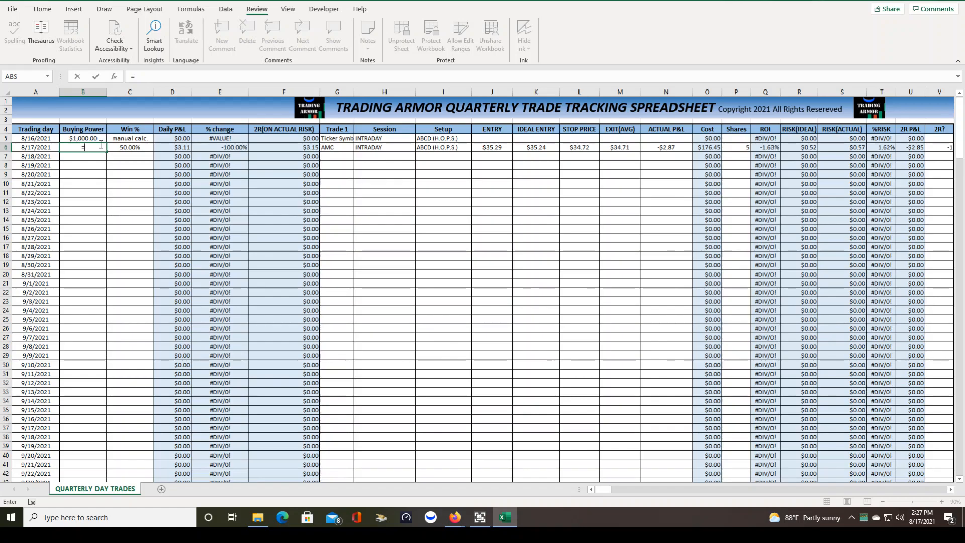
pyautogui.write('SU')
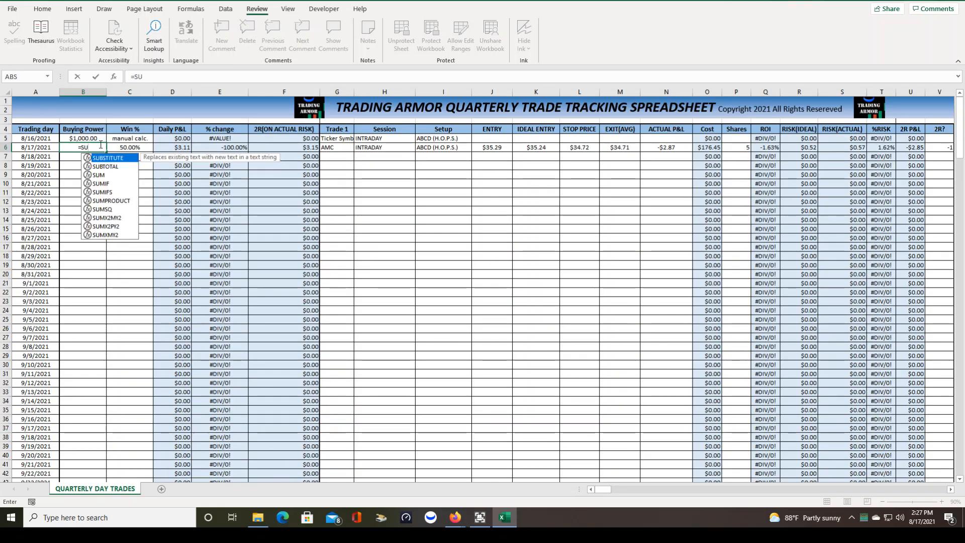
pyautogui.write('M(')
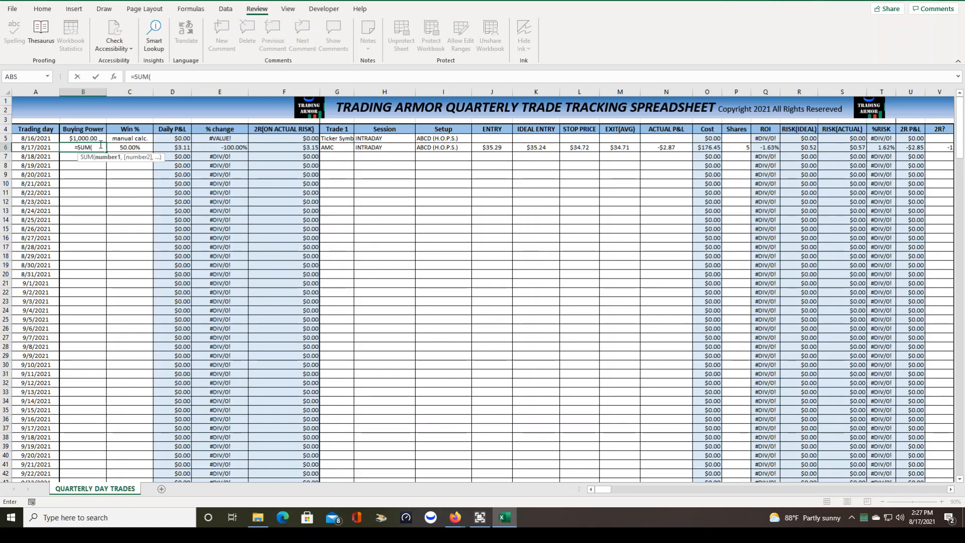
pyautogui.write('B5')
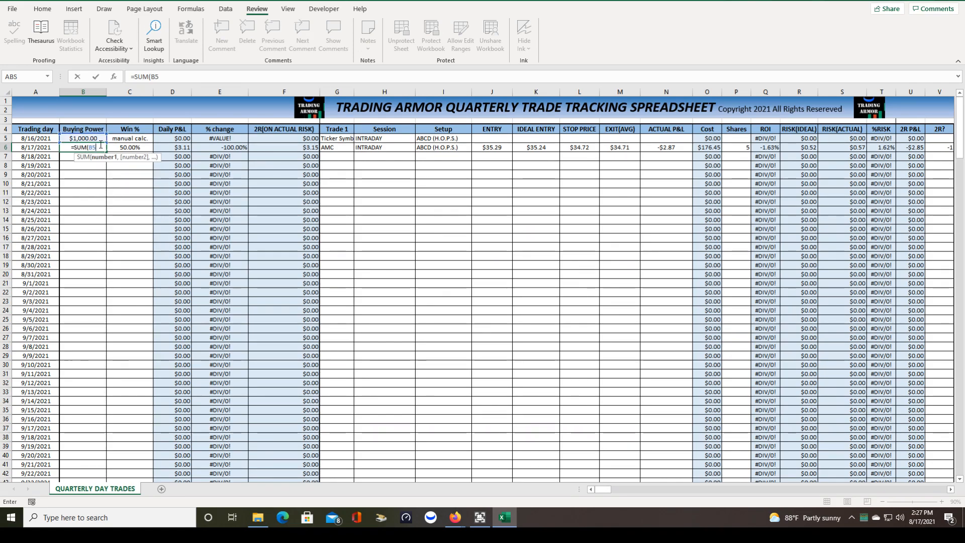
pyautogui.write(',')
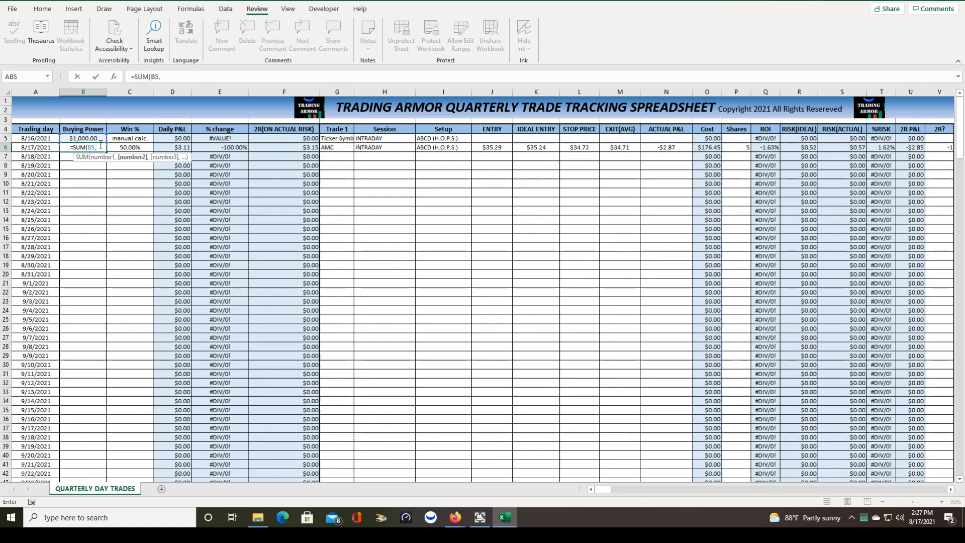
pyautogui.write('D6')
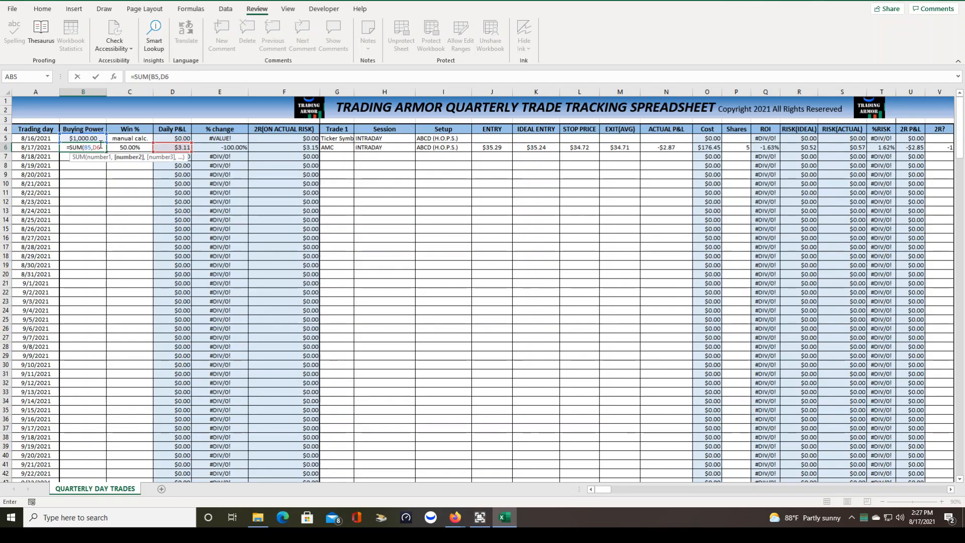
pyautogui.write(')')
pyautogui.press('Return')
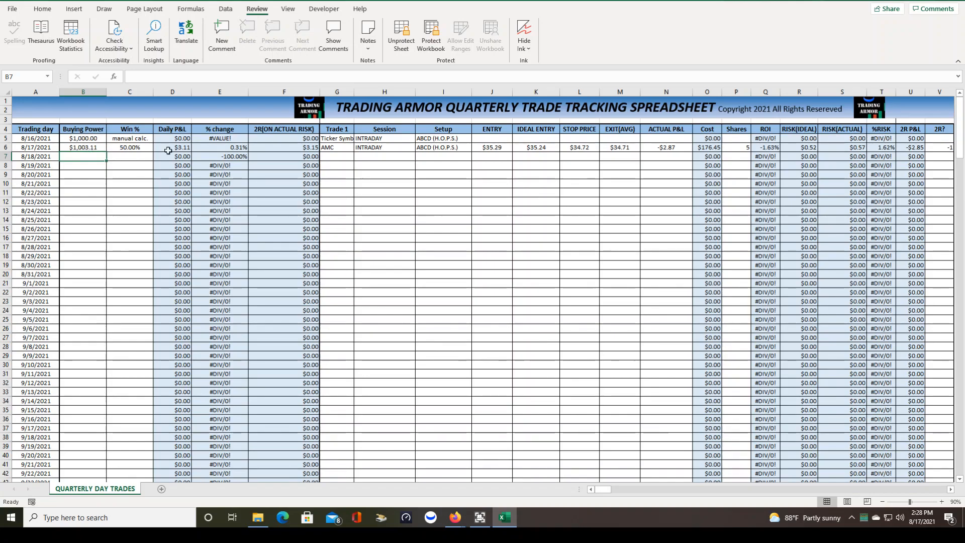
# - Fill the buying power formula from B6 down the column through 9/9/2021 in row 29
pyautogui.click(102, 149)
pyautogui.moveTo(107, 150); pyautogui.dragTo(108, 358)
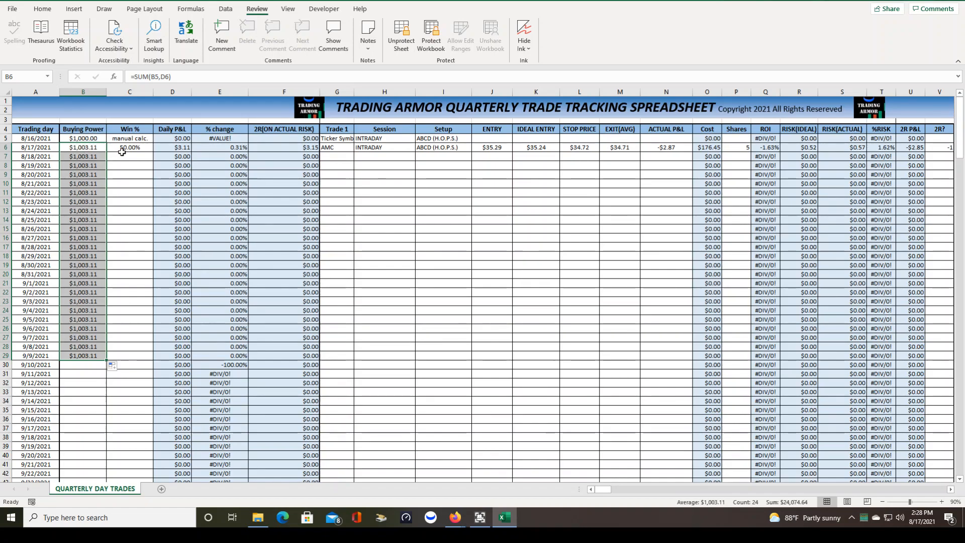
pyautogui.click(340, 157)
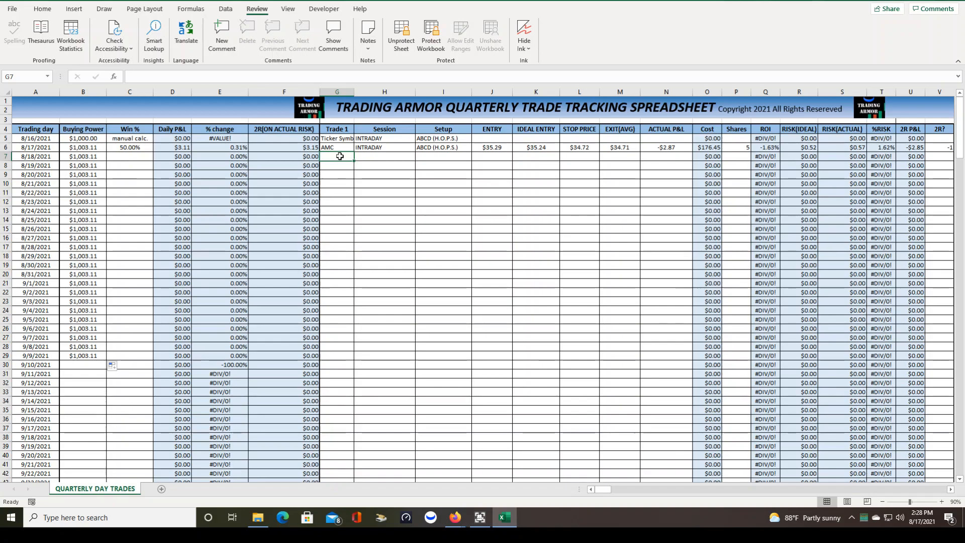
# - Enter Trade 1 for 8/18/2021 as ticker AMC with session INTRADAY and setup ABCD (H.O.P.S.)
pyautogui.write('AMC')
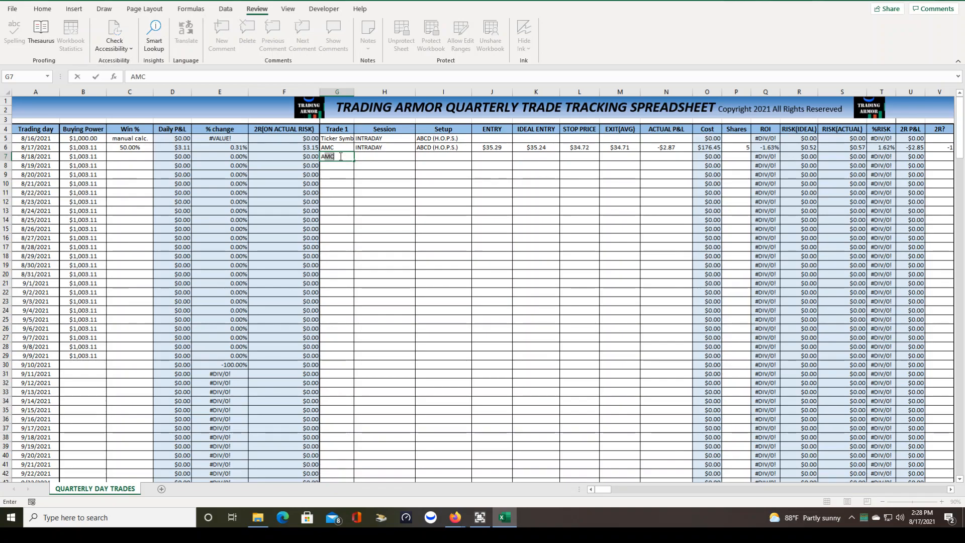
pyautogui.press('Tab')
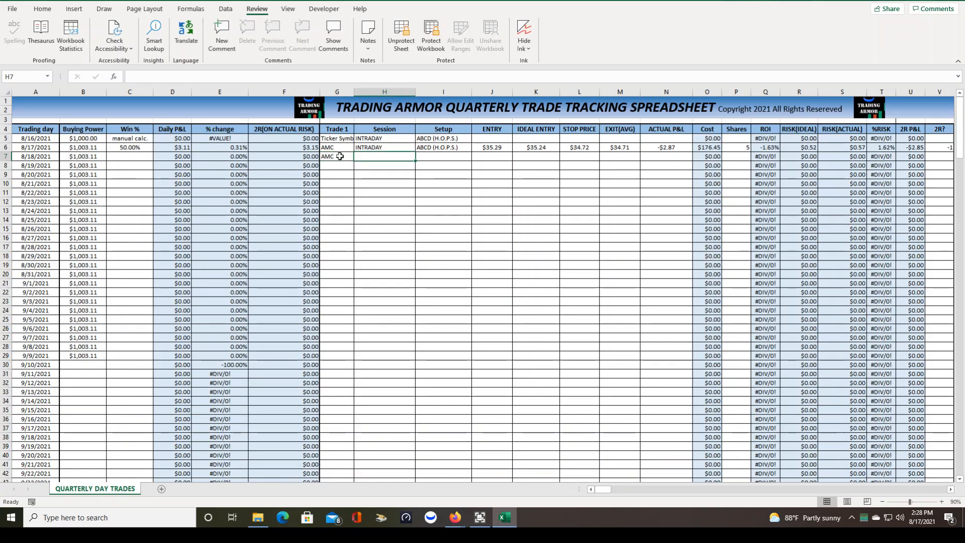
pyautogui.write('INTR')
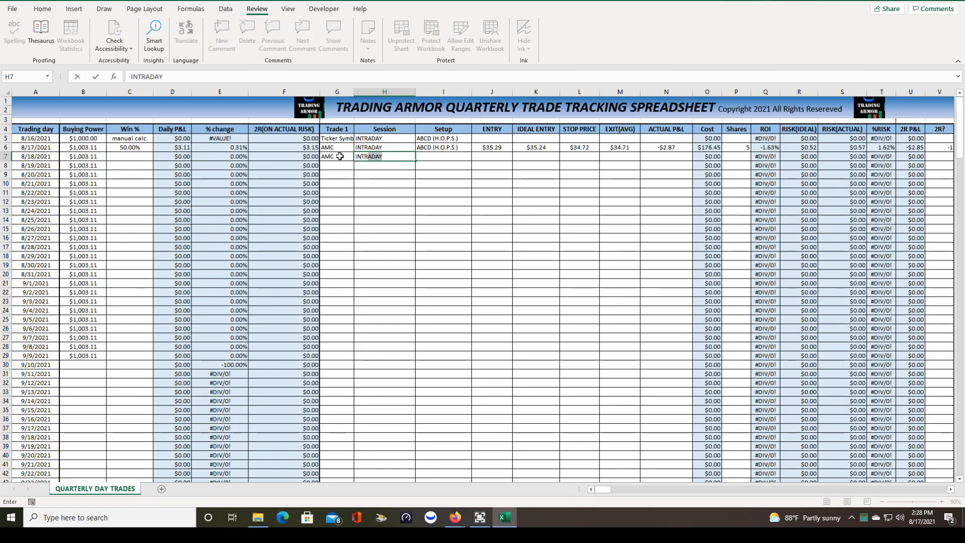
pyautogui.press('Tab')
pyautogui.write('A')
pyautogui.press('Tab')
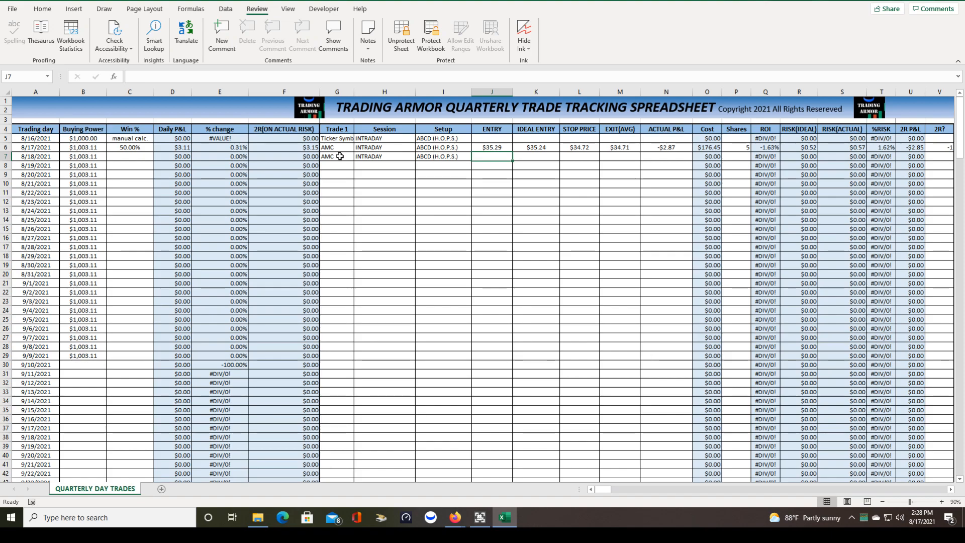
# - Set the 8/18/2021 Trade 1 entry to 35.10, ideal entry to 35.08 and stop price to 34.5
pyautogui.write('35.10')
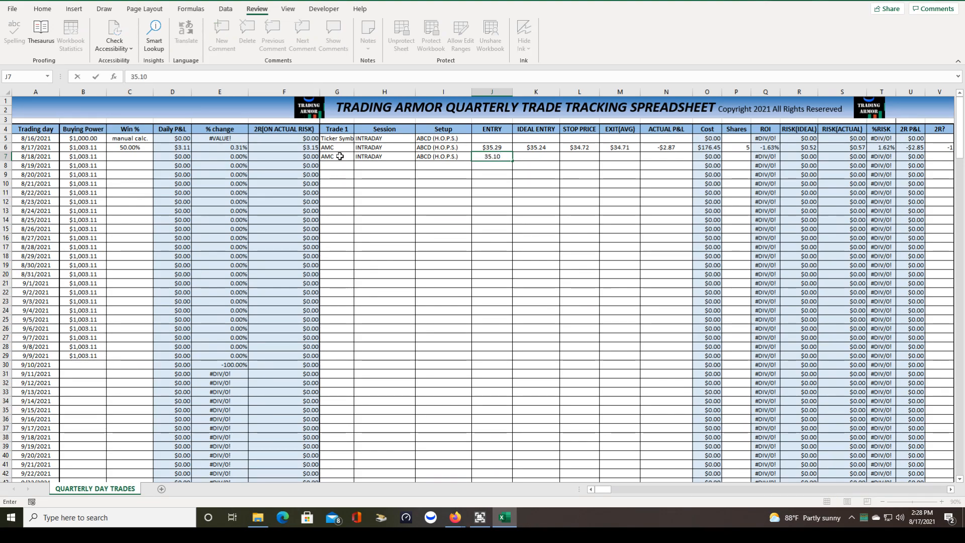
pyautogui.press('Tab')
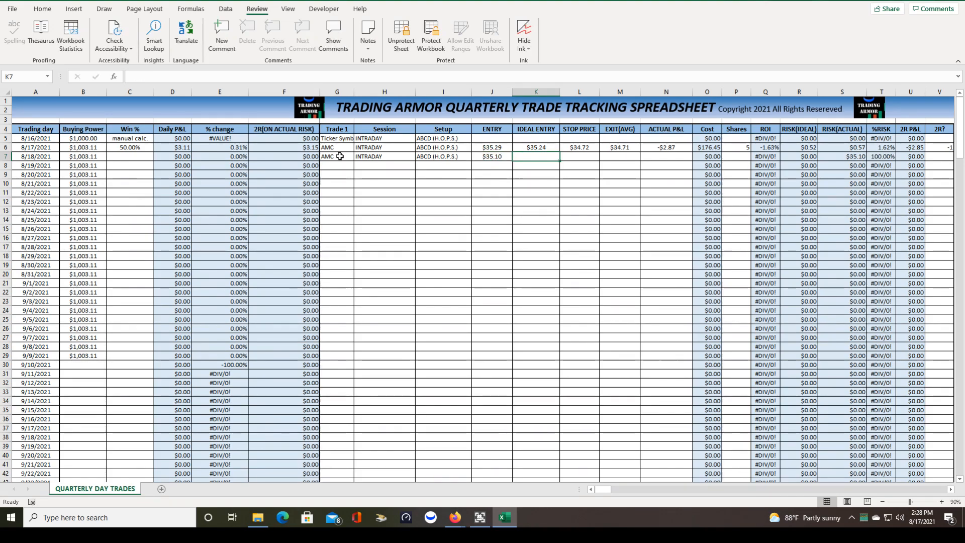
pyautogui.write('35.08')
pyautogui.press('Tab')
pyautogui.write('34.5')
pyautogui.press('Tab')
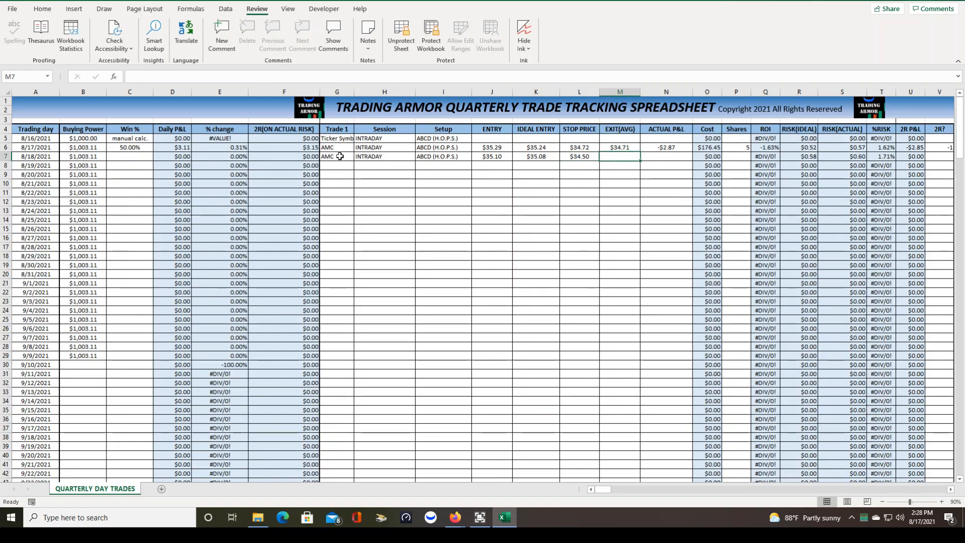
# - Record the 8/18/2021 Trade 1 average exit as 36.3 and its actual P&L as 5.98
pyautogui.write('36')
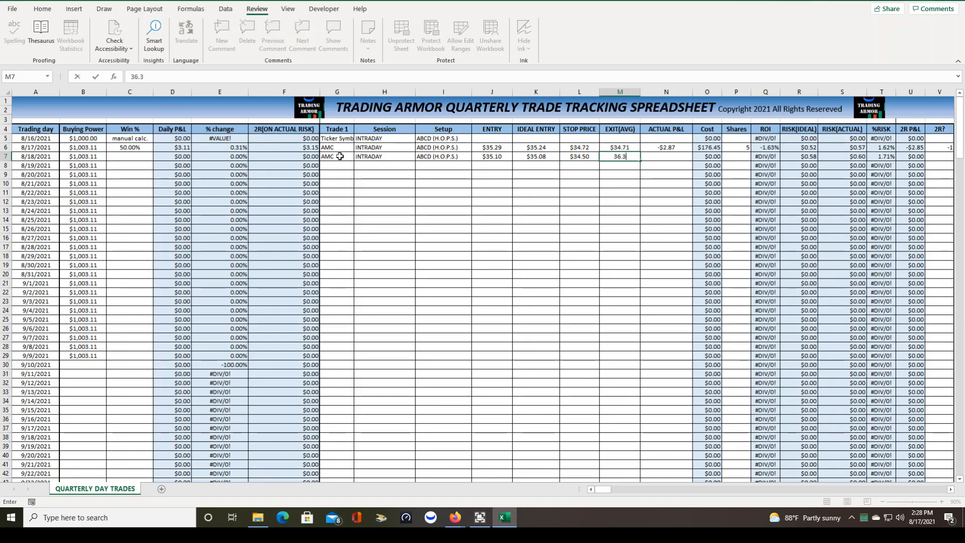
pyautogui.write('.3')
pyautogui.press('Tab')
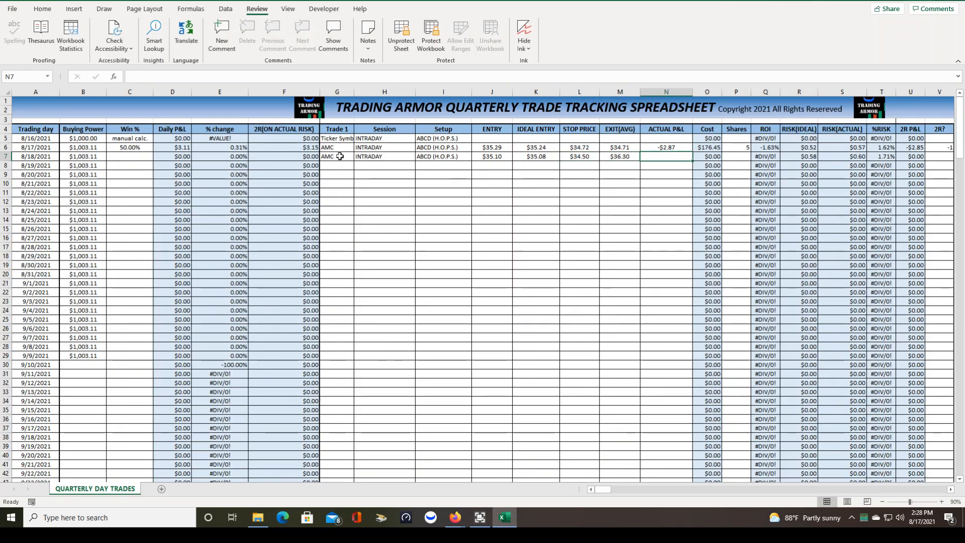
pyautogui.write('5.98')
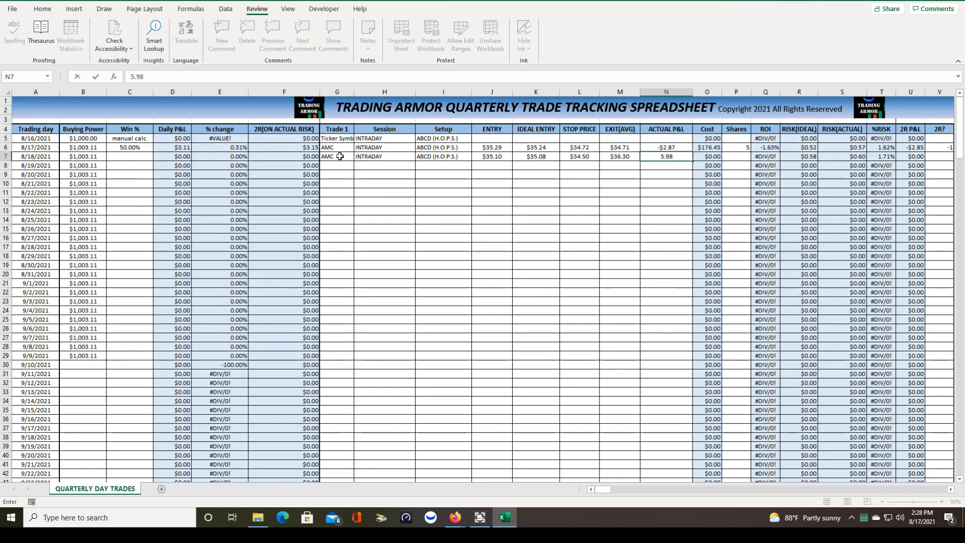
pyautogui.press('Return')
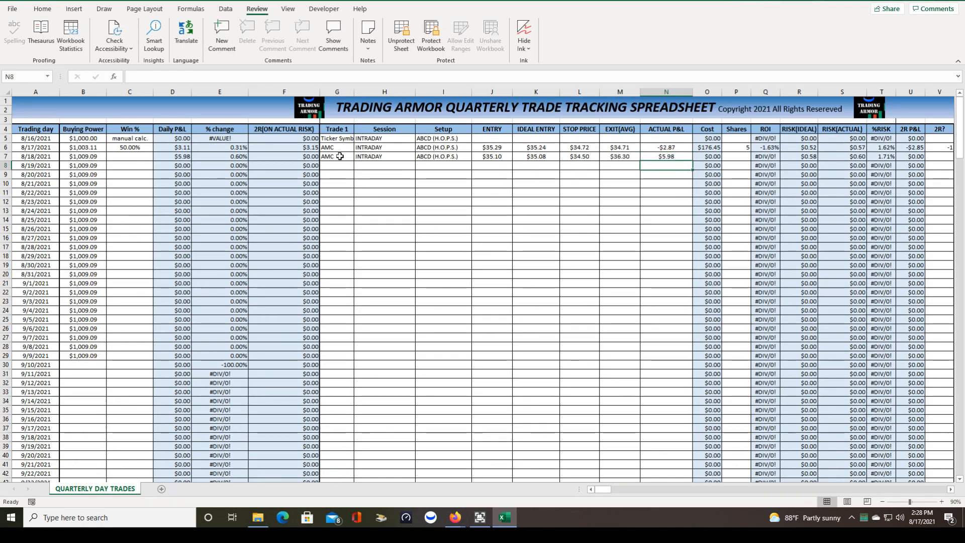
# - Enter 5 shares and a 2R? value of 2 for Trade 1 on 8/18/2021
pyautogui.click(746, 157)
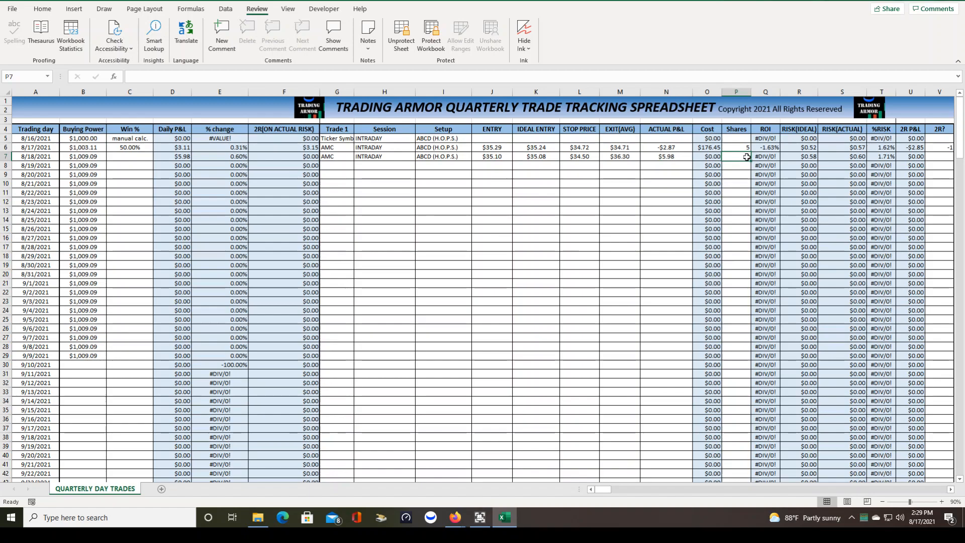
pyautogui.write('5')
pyautogui.click(937, 158)
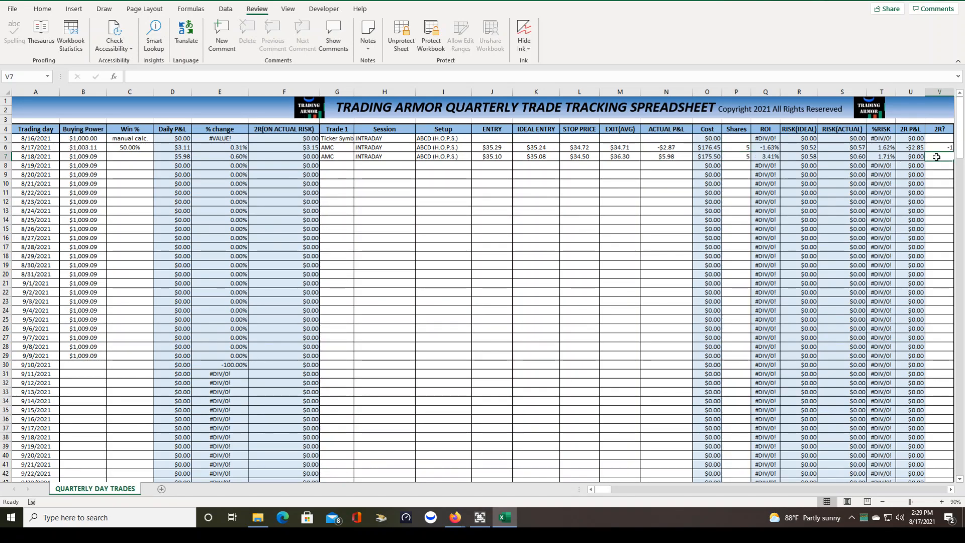
pyautogui.write('2')
pyautogui.press('Return')
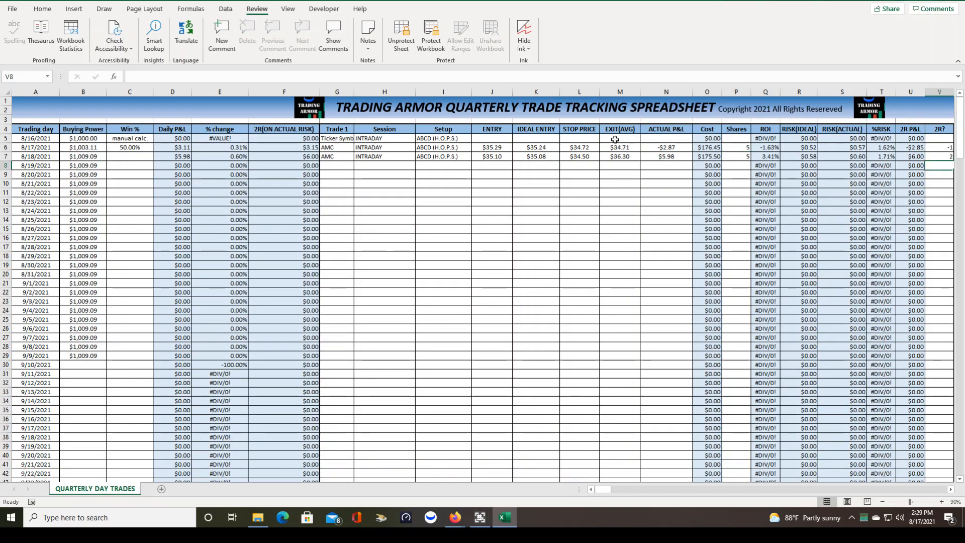
# - Calculate the 8/18/2021 win percentage in cell C7 with the formula =1/1
pyautogui.click(130, 153)
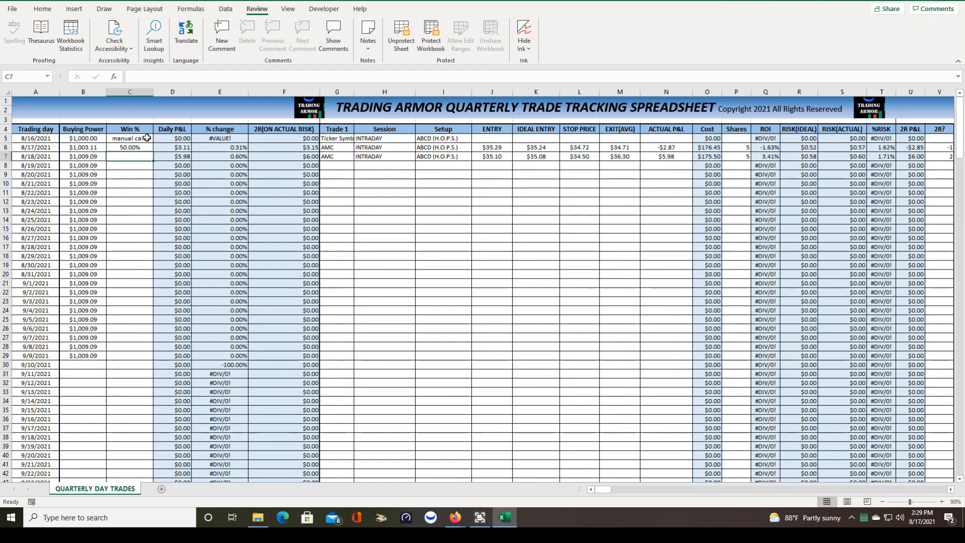
pyautogui.write('=')
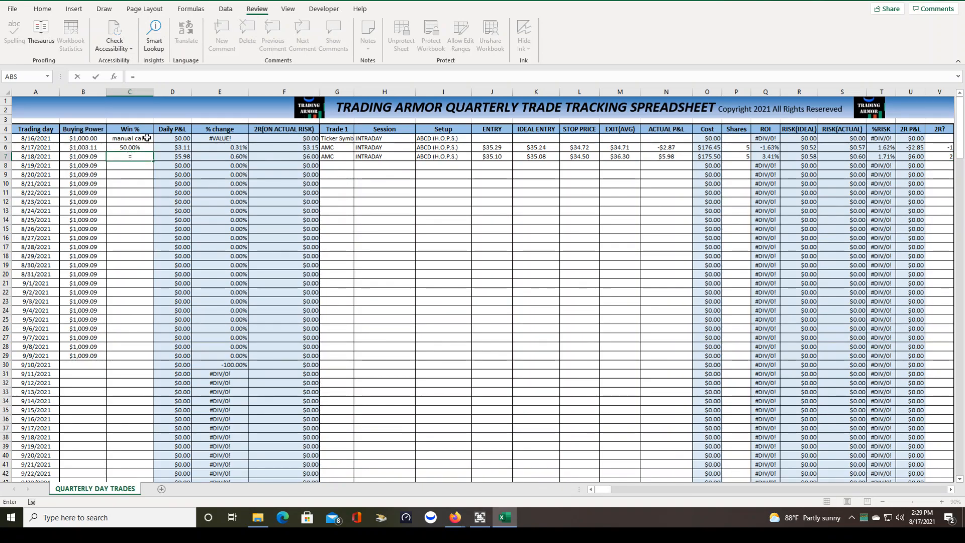
pyautogui.write('1/1')
pyautogui.press('Return')
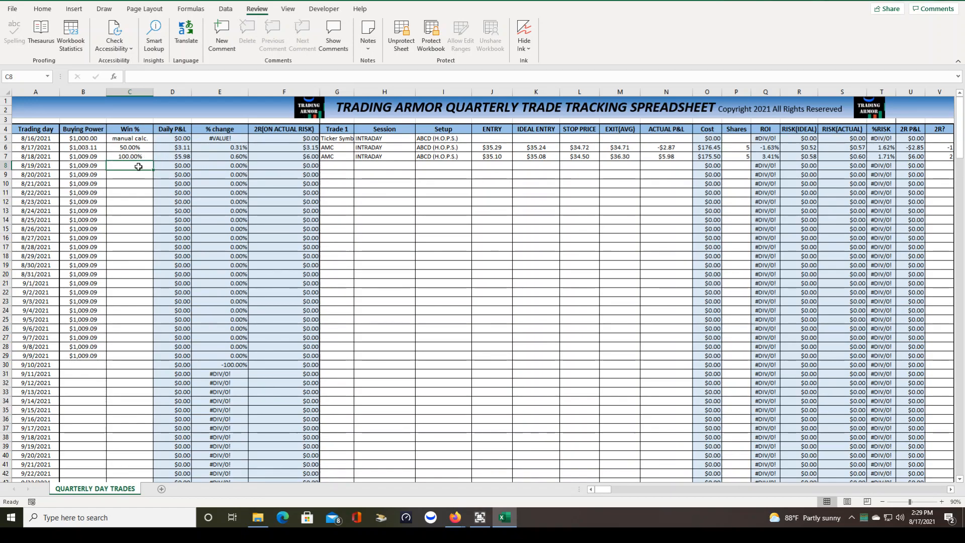
# - Total the INTRADAY P&L in cell B109 of the summary table below the trading days with the formula =SUM(D6:D102)
pyautogui.moveTo(961, 129); pyautogui.dragTo(964, 309)
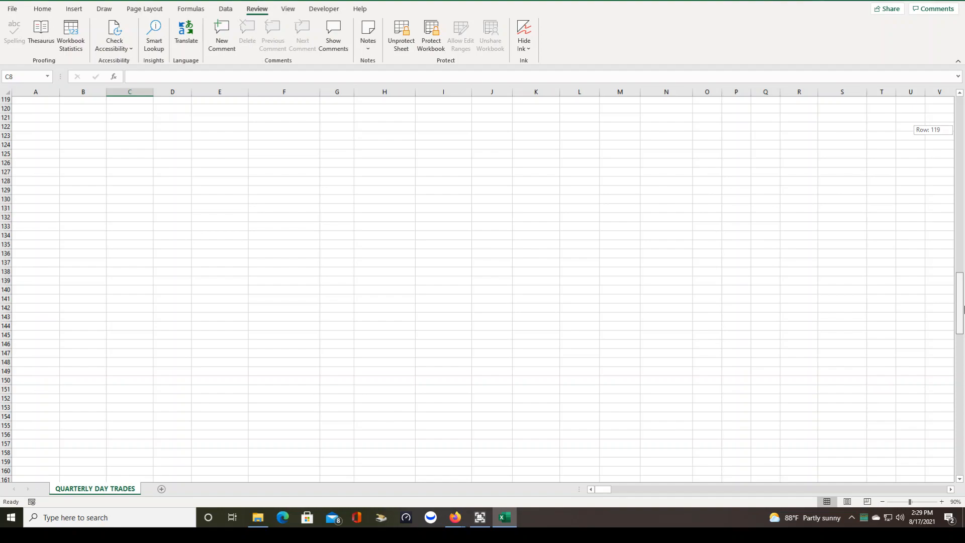
pyautogui.moveTo(964, 309); pyautogui.dragTo(964, 308)
pyautogui.scroll(19, 172, 255)
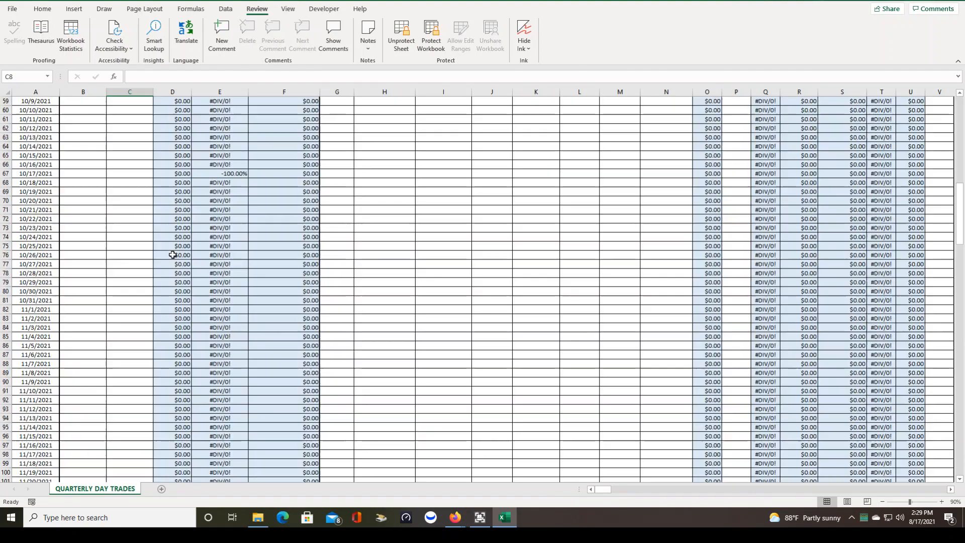
pyautogui.scroll(-6, 172, 254)
pyautogui.scroll(4, 173, 251)
pyautogui.scroll(-4, 174, 249)
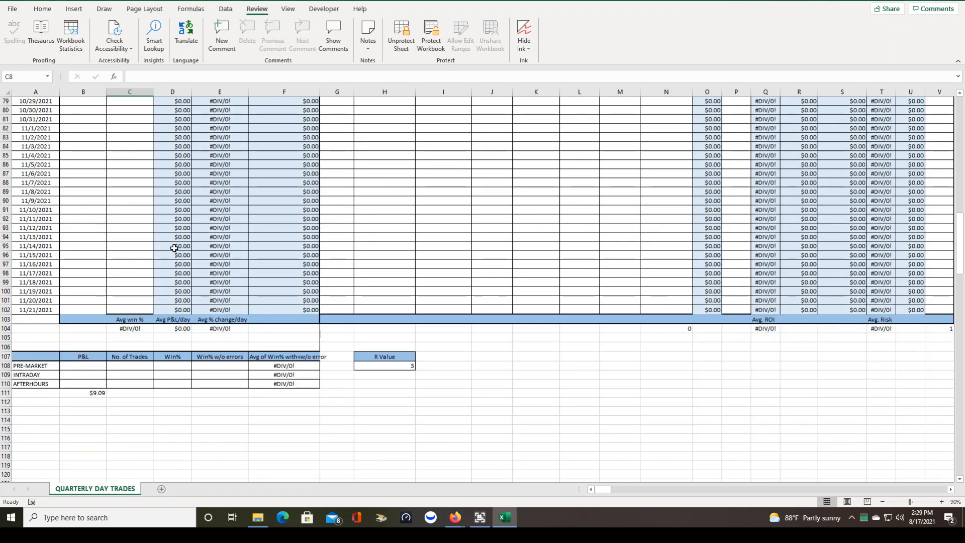
pyautogui.click(100, 372)
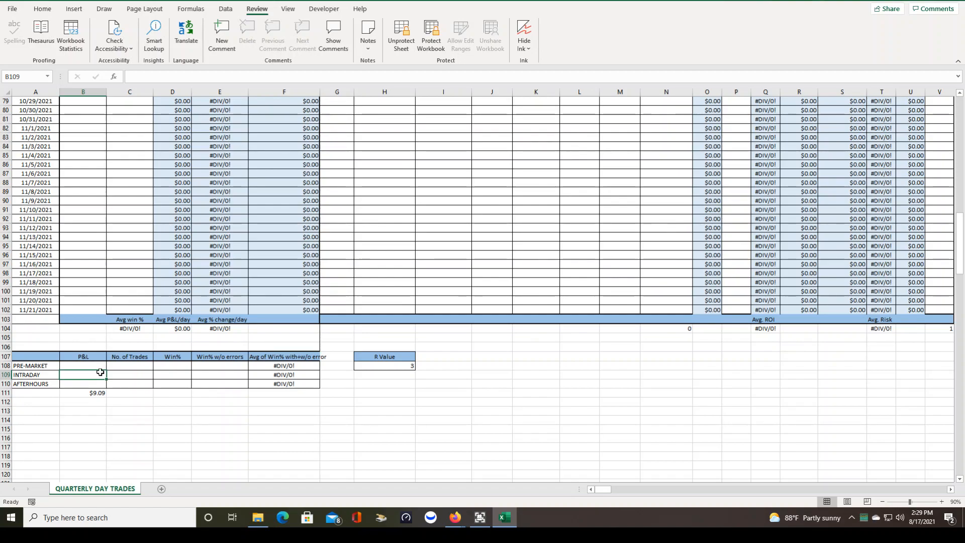
pyautogui.write('=S')
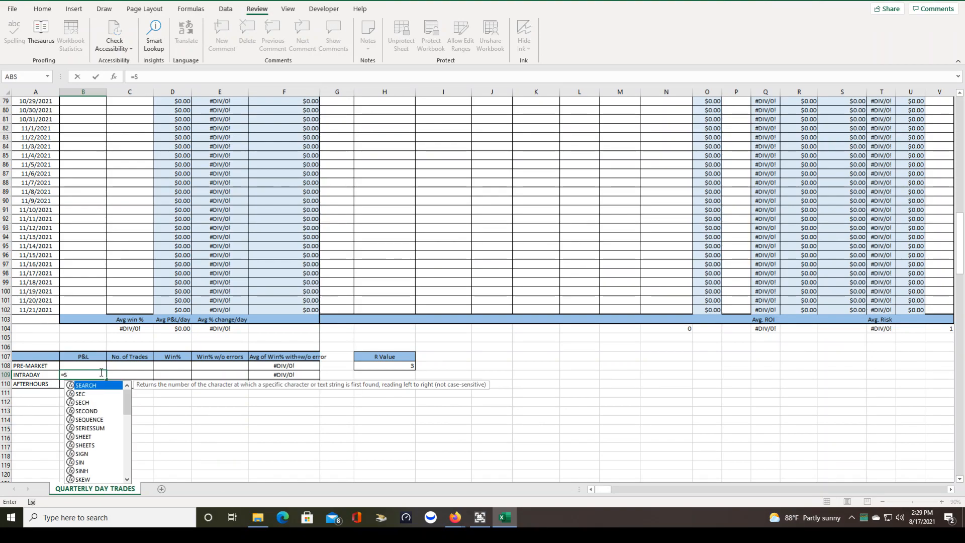
pyautogui.write('UM')
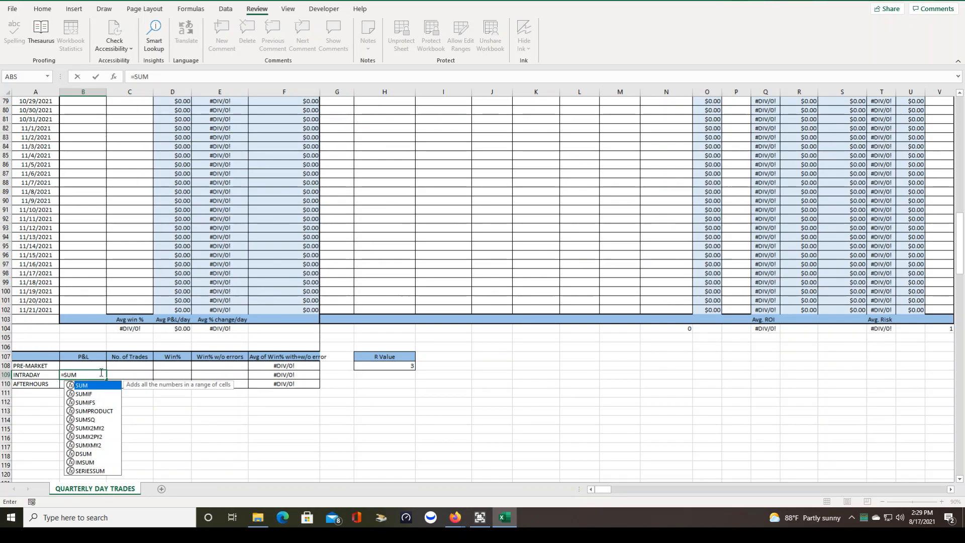
pyautogui.write('(D6')
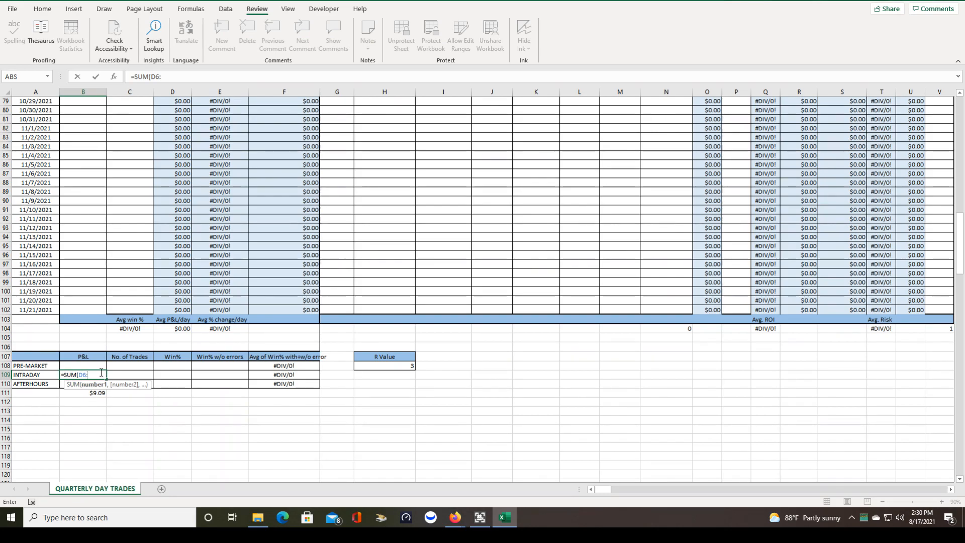
pyautogui.write(':D10')
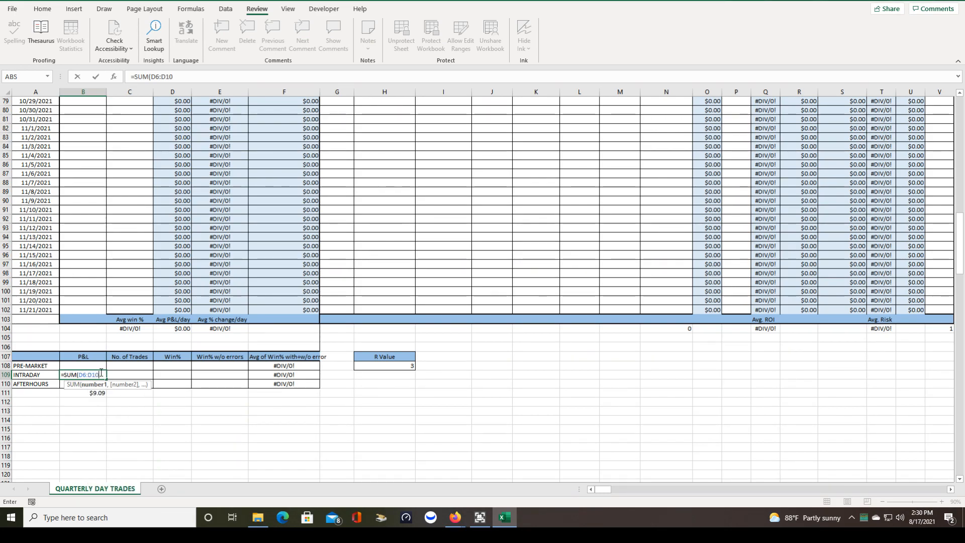
pyautogui.write('2)')
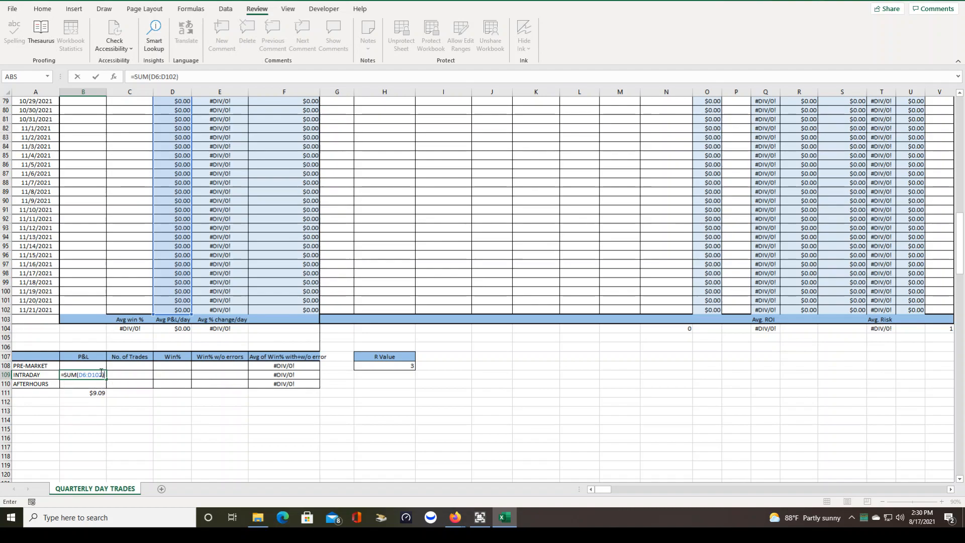
pyautogui.press('Return')
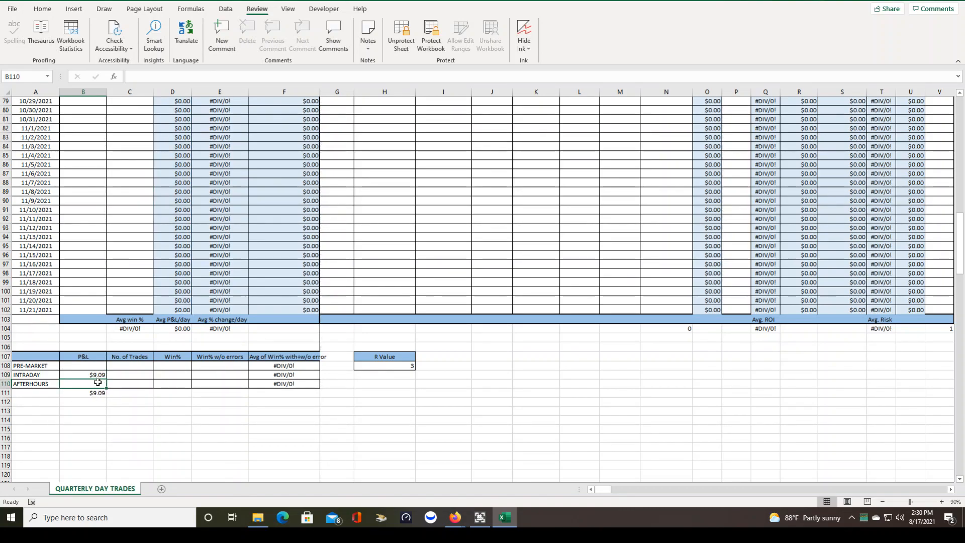
# - Enter 3 as the INTRADAY number of trades and calculate its Win% with the formula =2/3
pyautogui.click(135, 373)
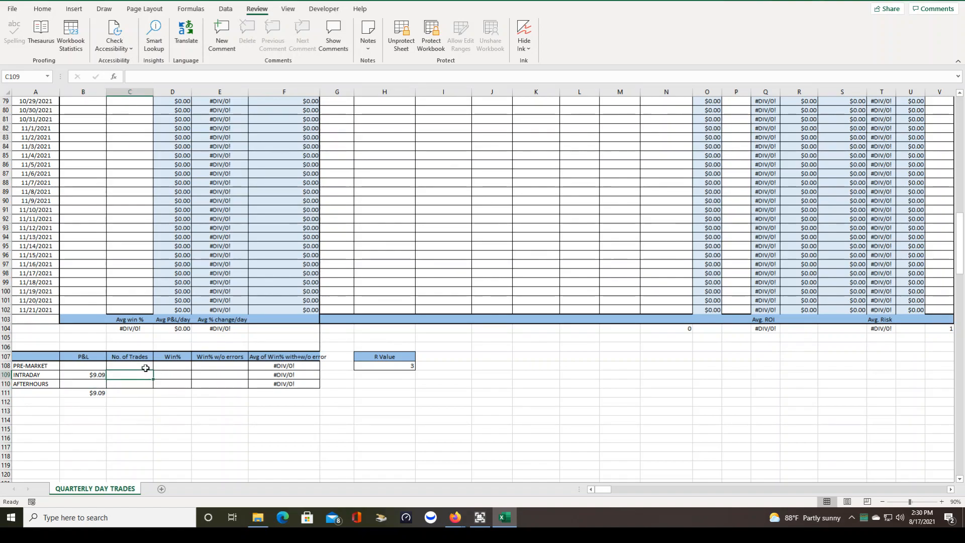
pyautogui.write('3')
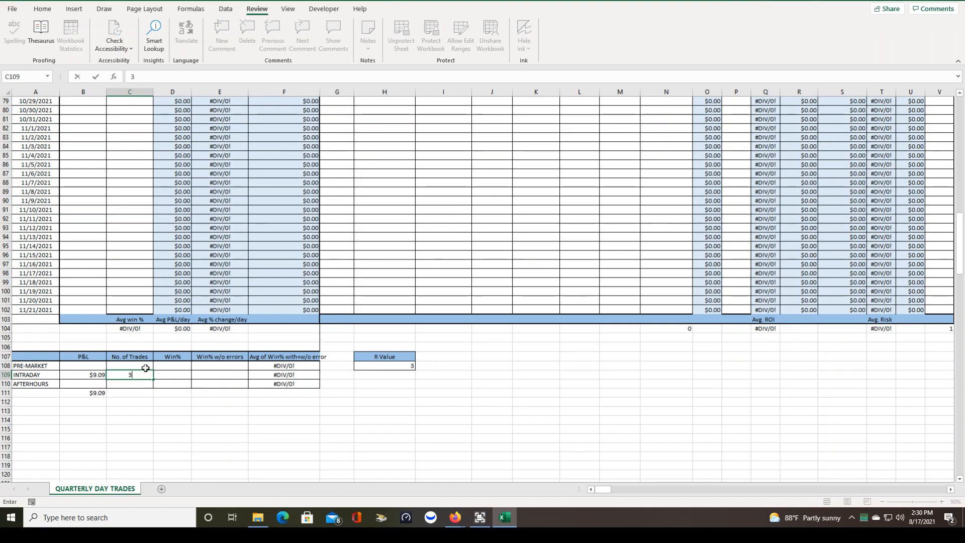
pyautogui.click(179, 375)
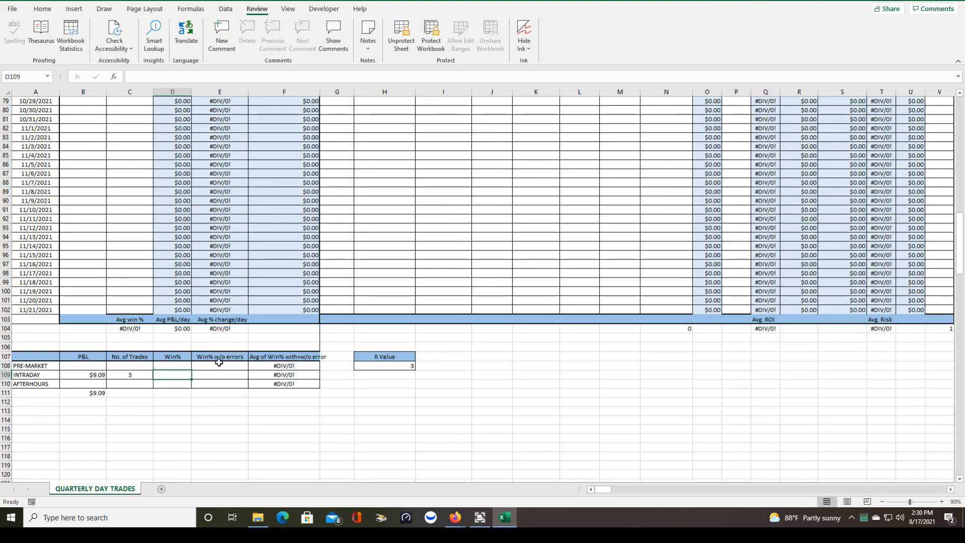
pyautogui.write('=')
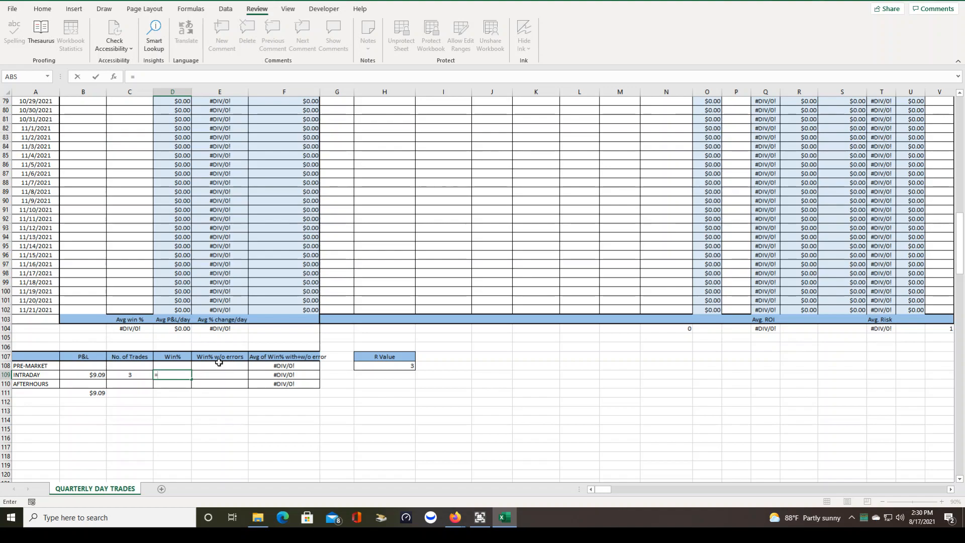
pyautogui.write('2/3')
pyautogui.press('Return')
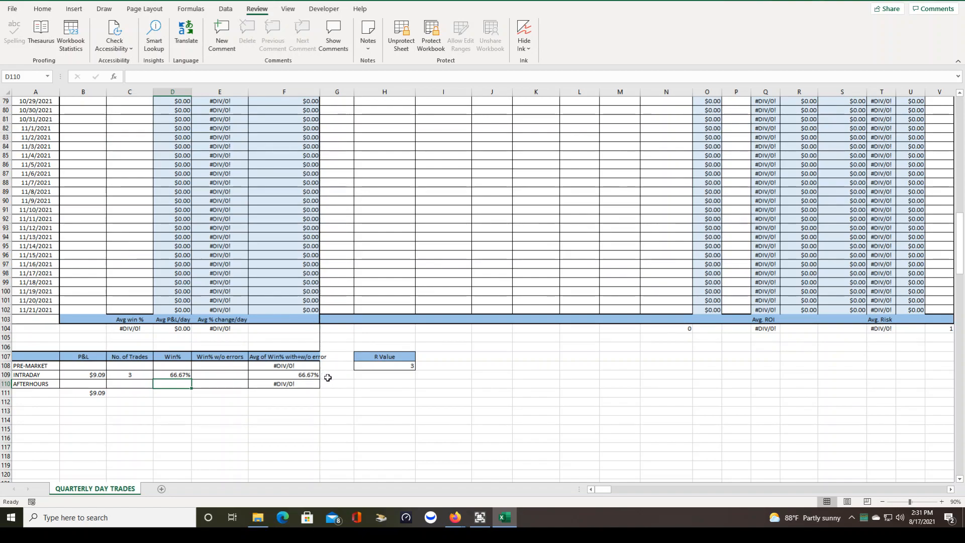
# - Calculate the INTRADAY win percentage without errors in cell E109 with the formula =1/2
pyautogui.click(219, 375)
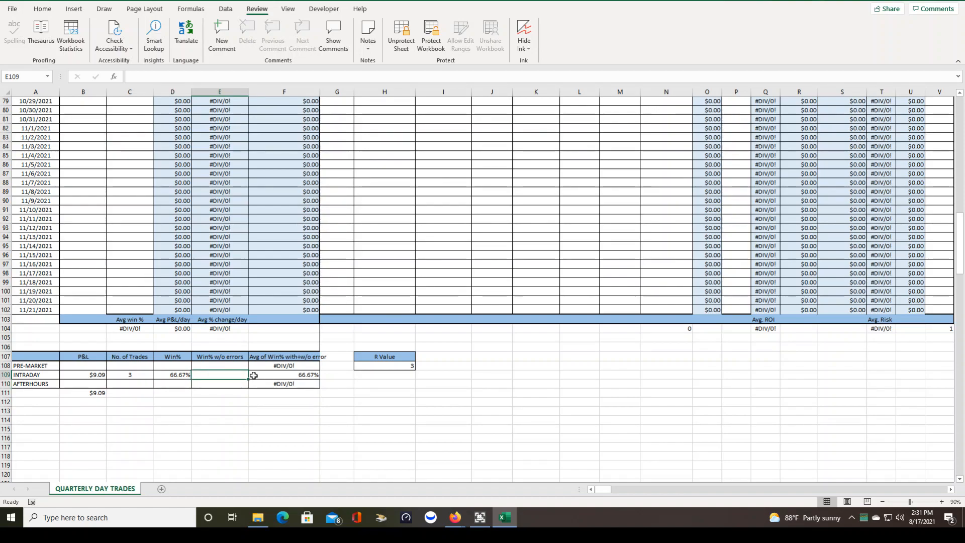
pyautogui.write('=')
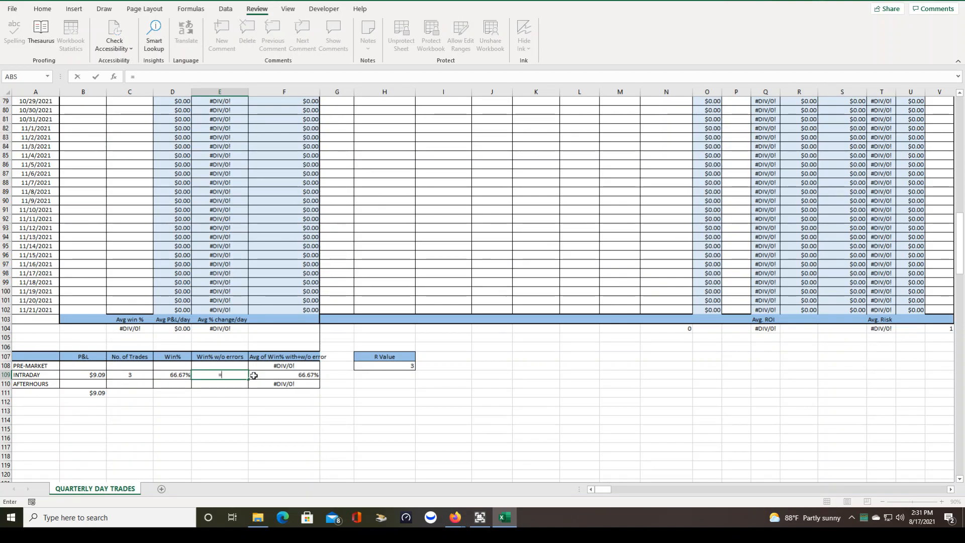
pyautogui.write('1/2')
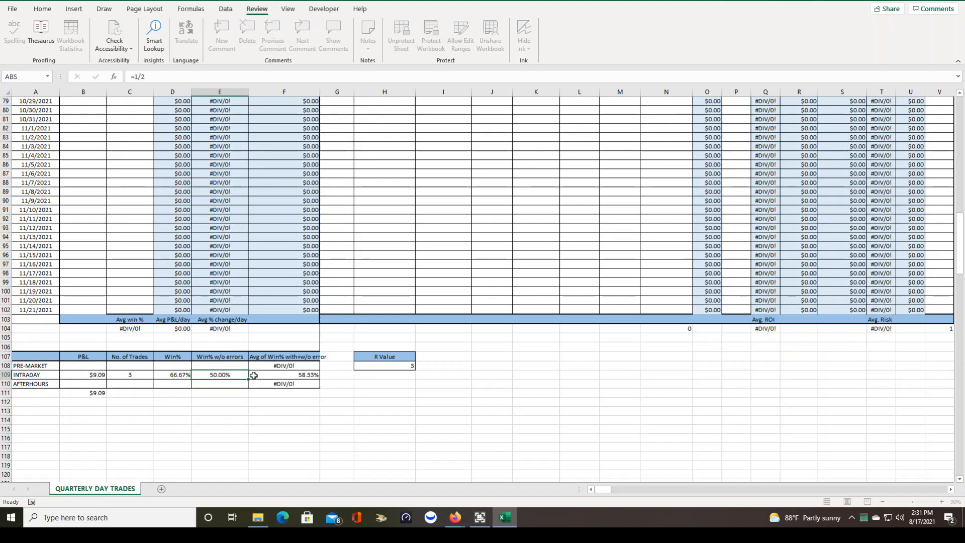
# - Finish the formula entry in the INTRADAY Win% w/o errors cell E109 and check its contents
pyautogui.press('Return')
pyautogui.click(234, 375)
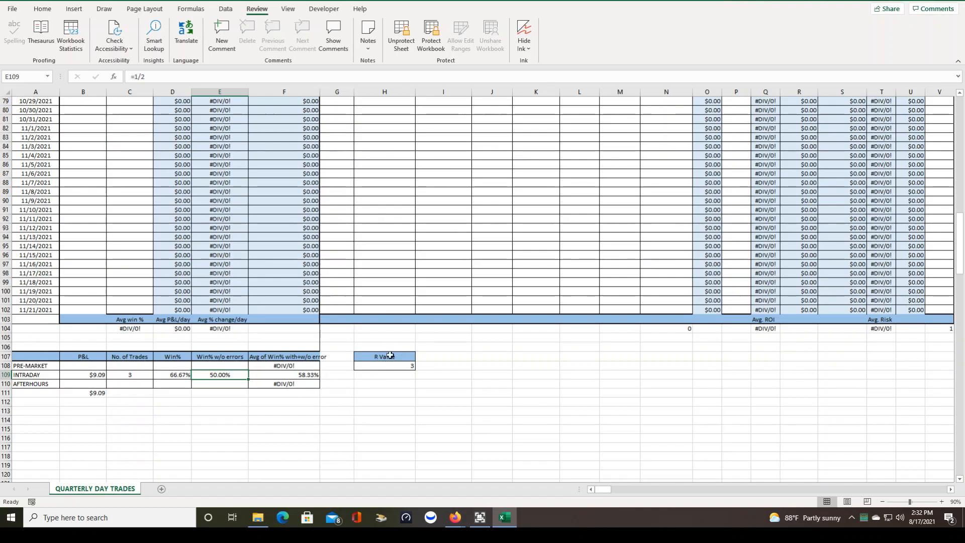
pyautogui.click(445, 280)
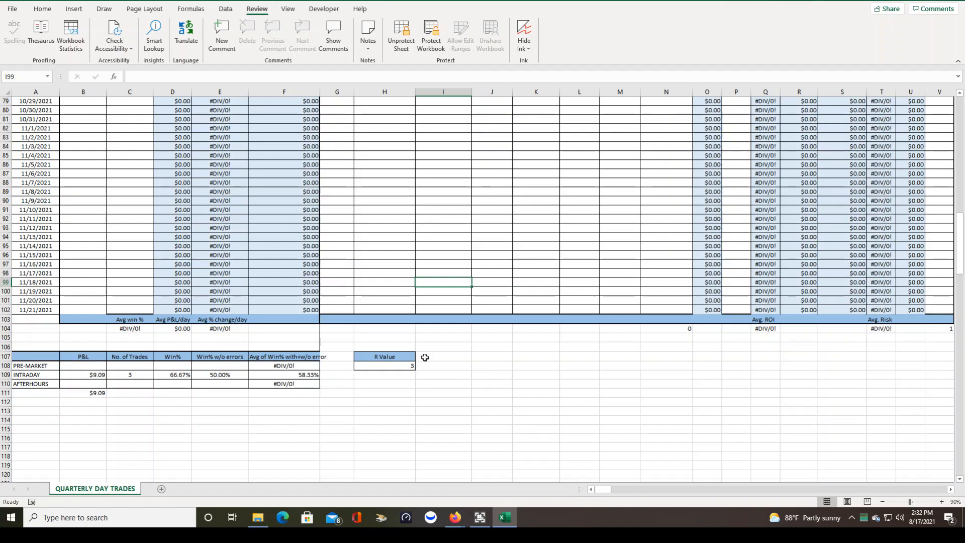
# - Compare the 2R? entries of Trade 1 and Trade 2 with their totals in row 104 beside the R Value
pyautogui.moveTo(605, 489); pyautogui.dragTo(618, 491)
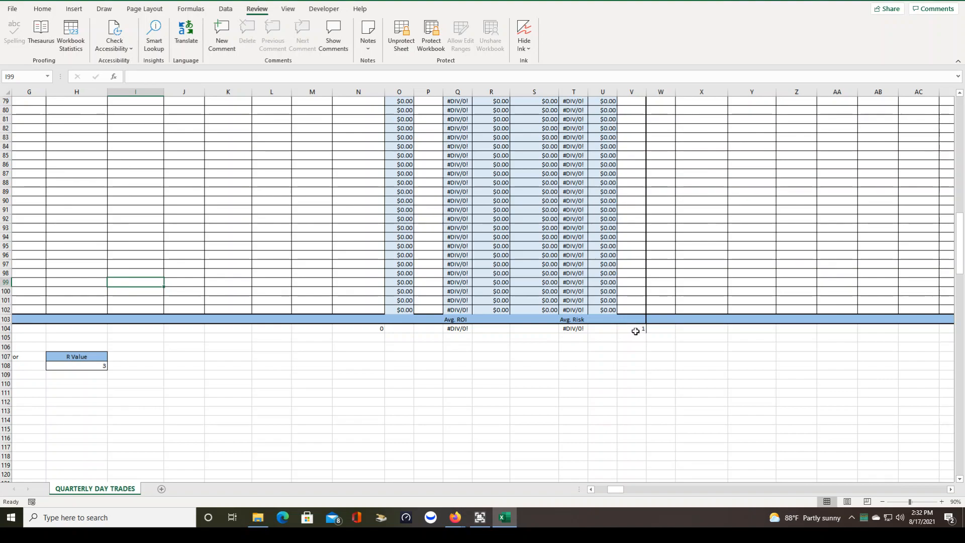
pyautogui.scroll(20, 639, 329)
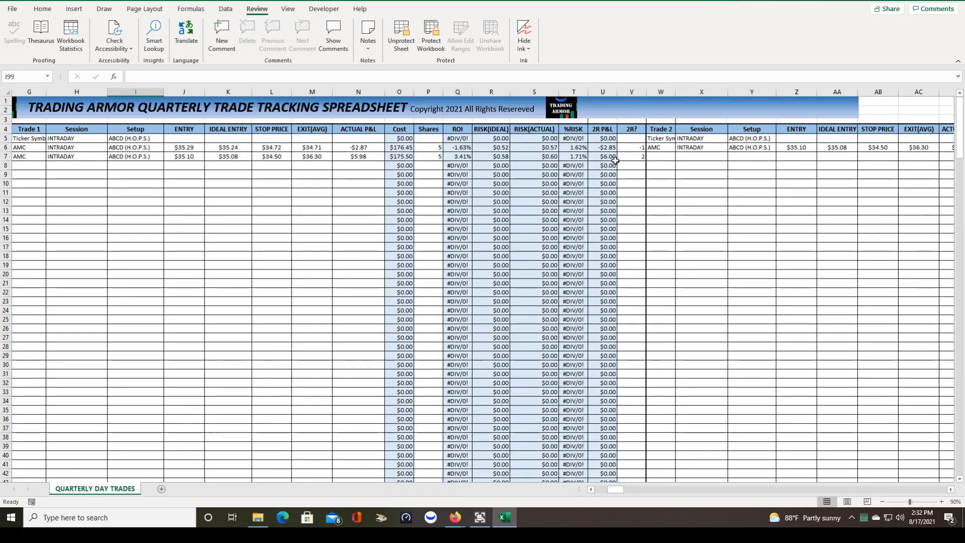
pyautogui.scroll(-20, 642, 242)
pyautogui.scroll(-3, 648, 256)
pyautogui.moveTo(619, 490); pyautogui.dragTo(652, 491)
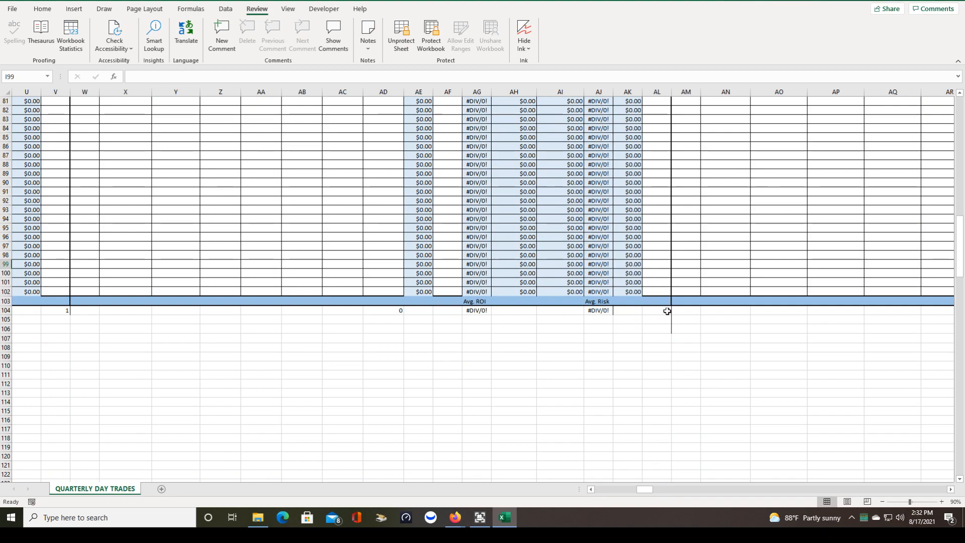
pyautogui.scroll(20, 669, 309)
pyautogui.scroll(-20, 669, 304)
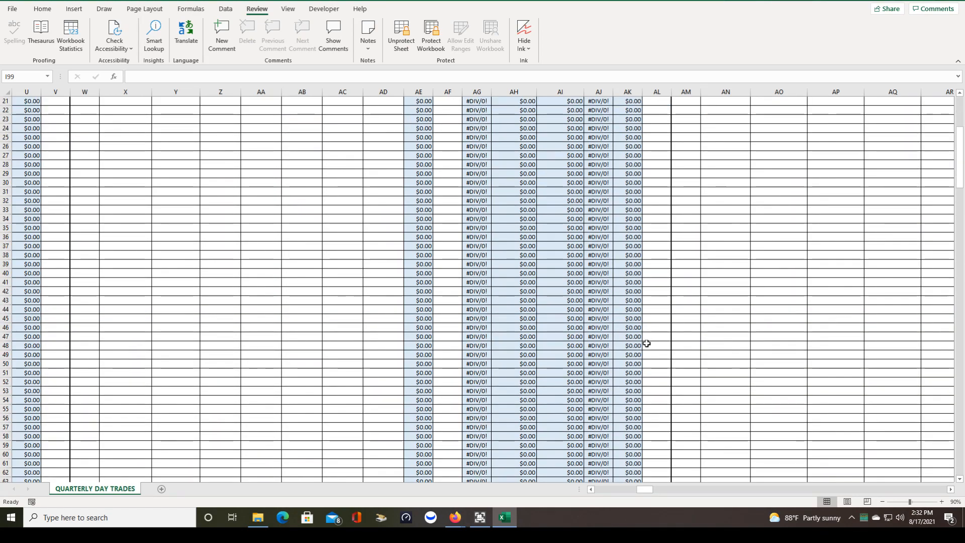
pyautogui.scroll(3, 671, 388)
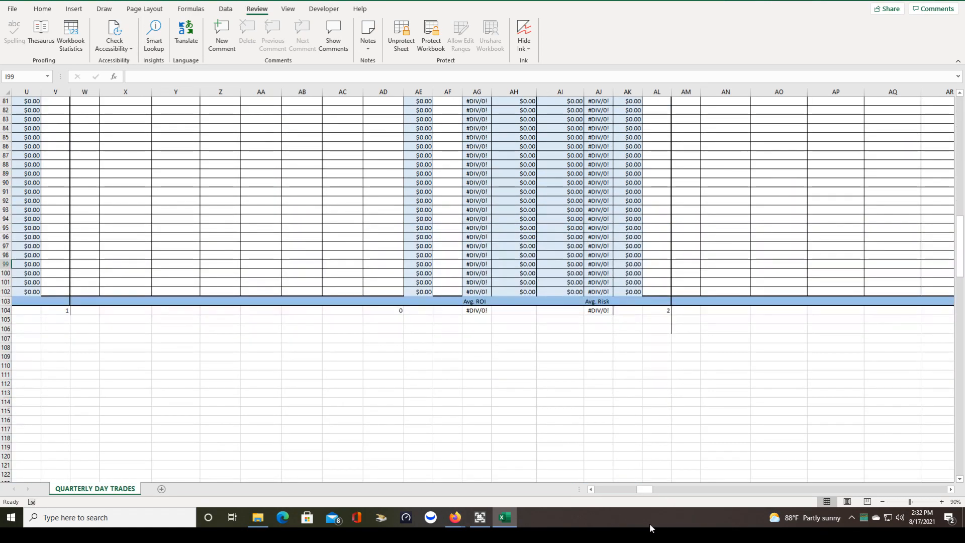
# - Review the Trade 1 entries against the Avg. ROI and Avg. Risk cells in row 104, ending at the session summary table
pyautogui.moveTo(645, 490); pyautogui.dragTo(613, 492)
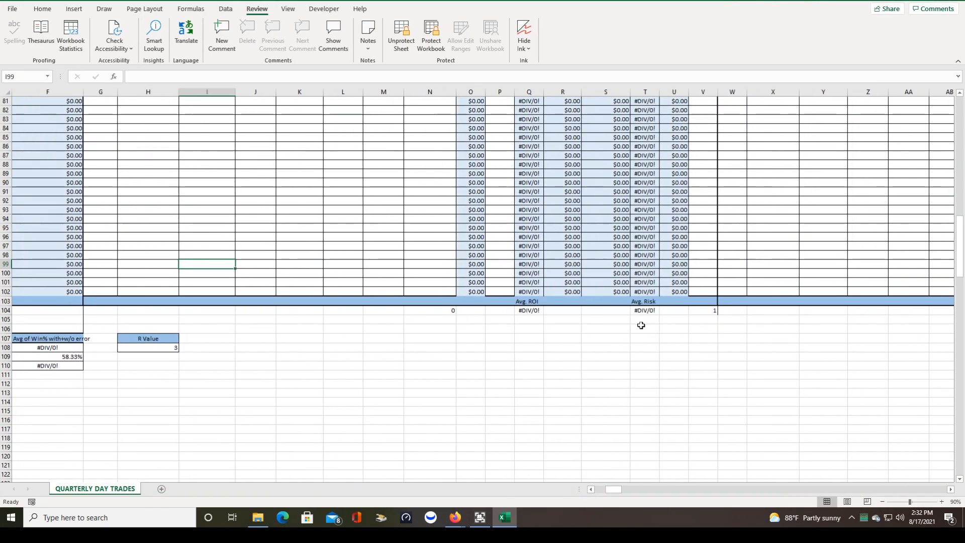
pyautogui.scroll(20, 636, 331)
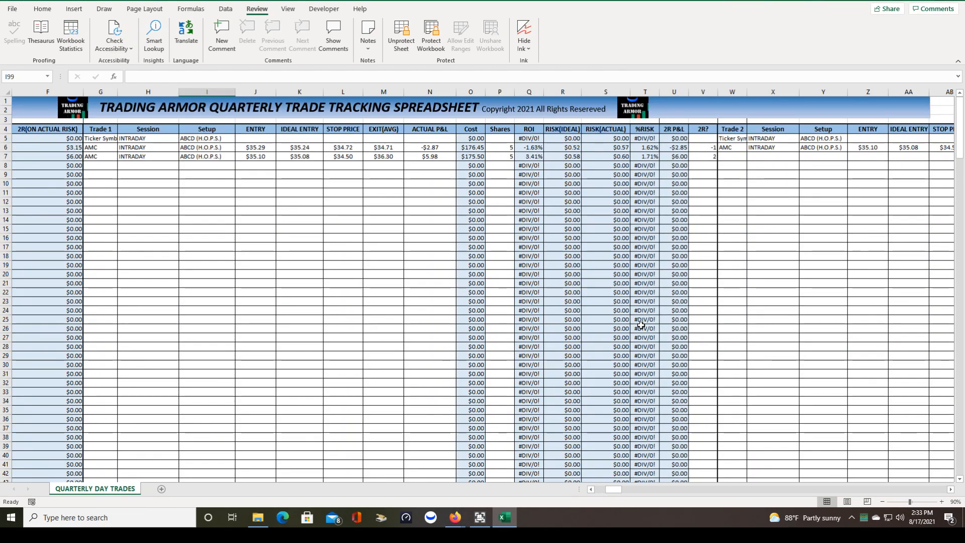
pyautogui.scroll(-14, 641, 325)
pyautogui.scroll(-13, 635, 332)
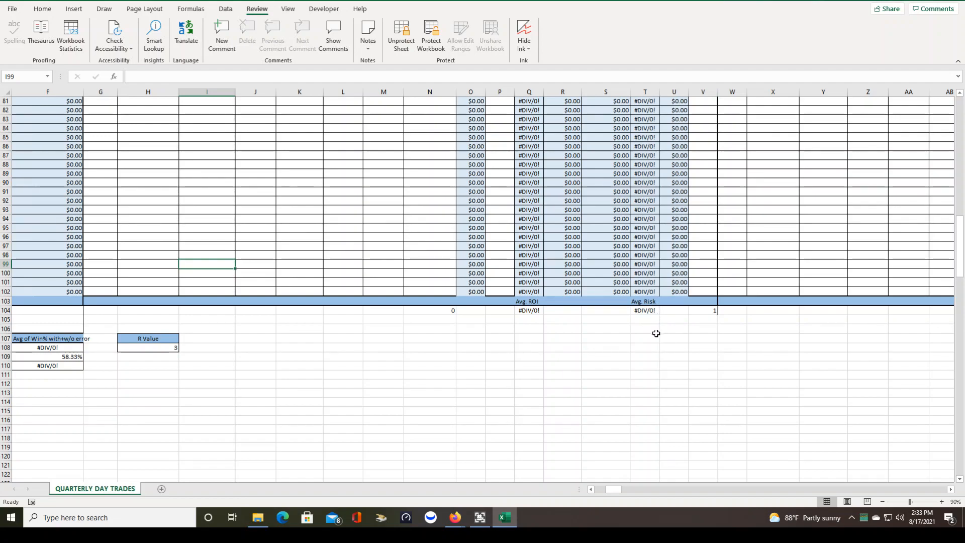
pyautogui.moveTo(614, 491); pyautogui.dragTo(601, 493)
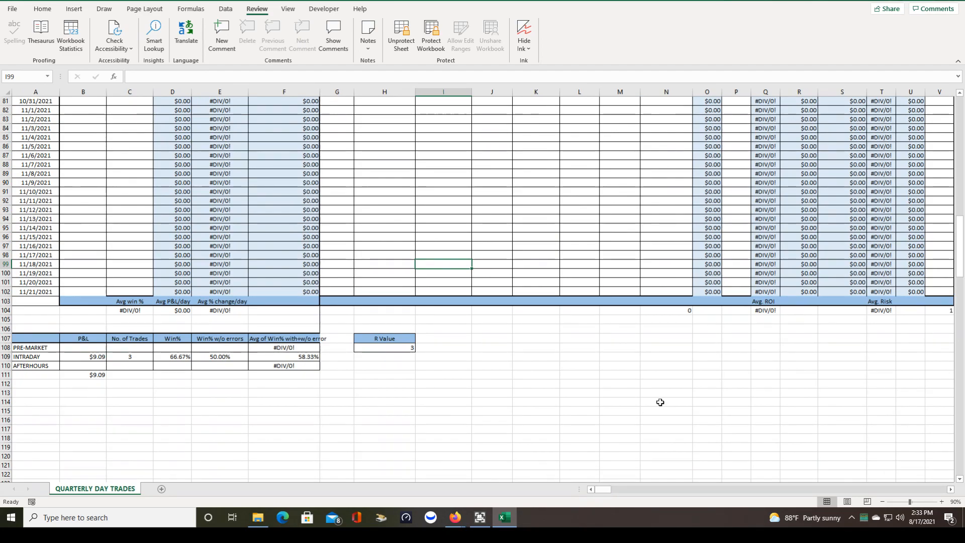